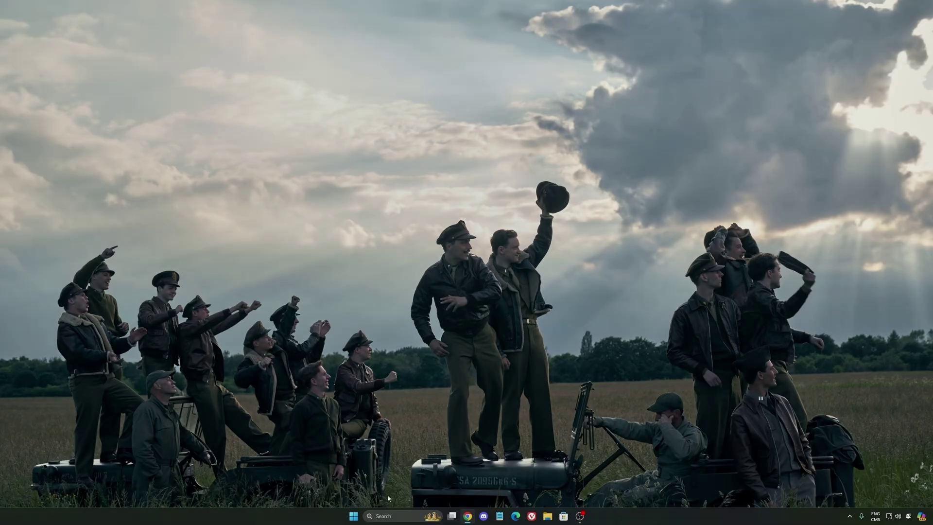
# Search for and open Settings, then go to the Gaming > Game Bar page.
pyautogui.click(387, 516)
pyautogui.write('seti')
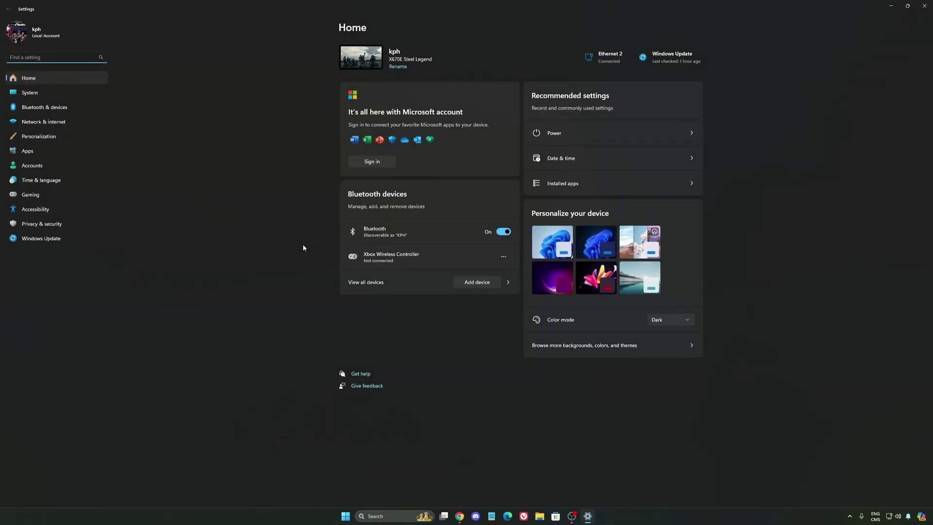
pyautogui.click(44, 194)
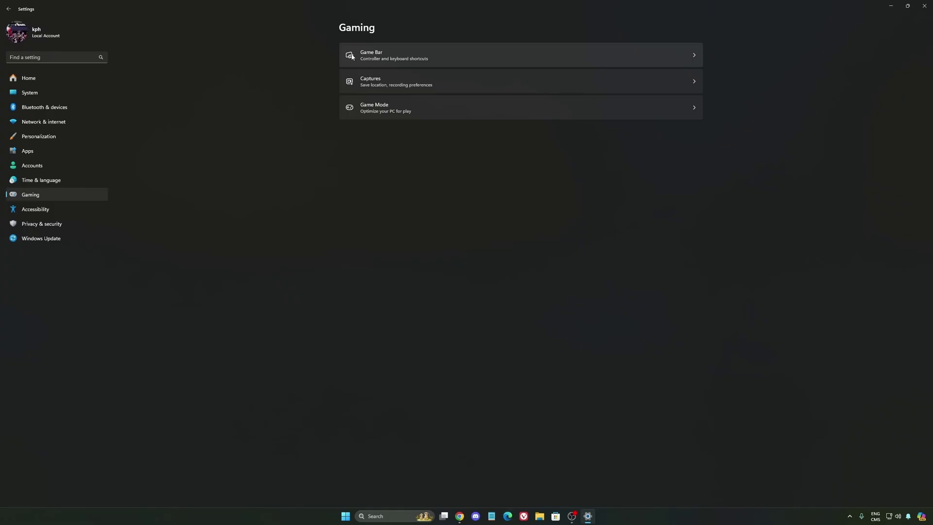
pyautogui.click(352, 56)
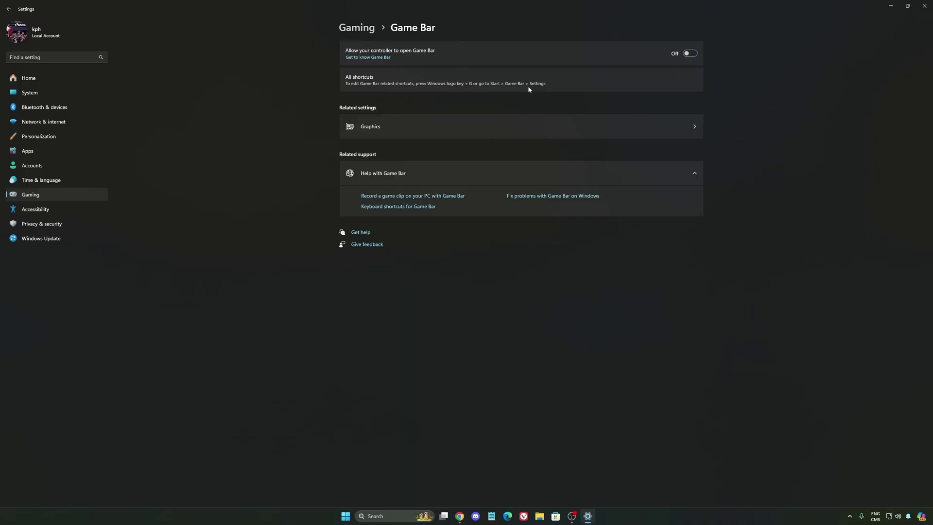
# Review default graphics settings and Captures preferences, then view the Game Mode page with Game Mode on.
pyautogui.click(436, 130)
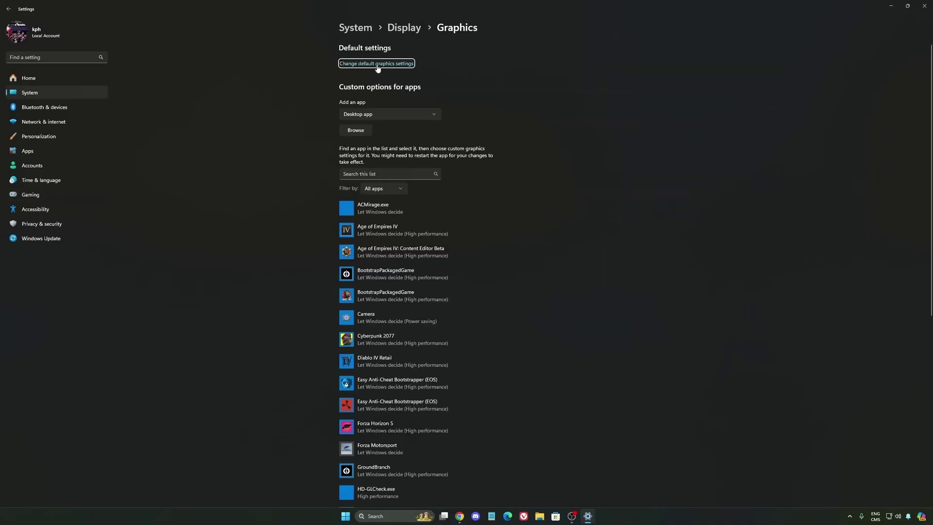
pyautogui.click(384, 65)
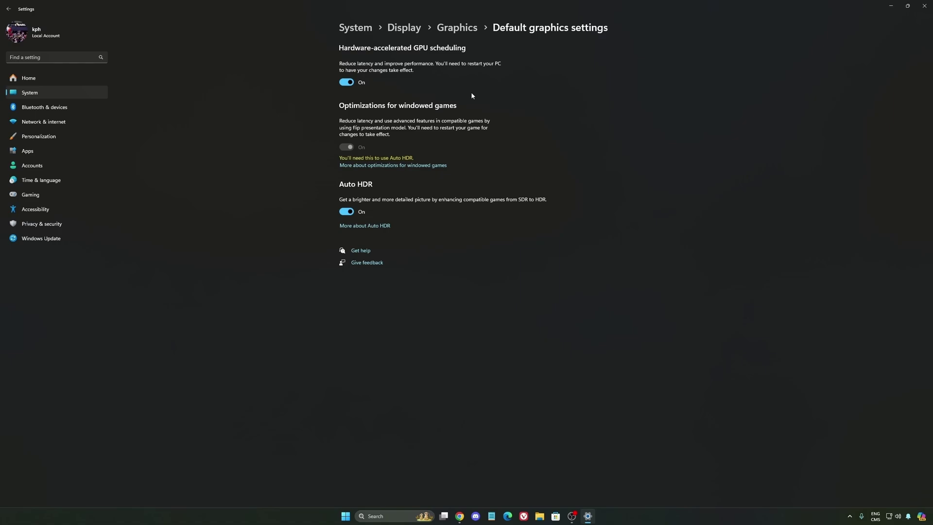
pyautogui.click(48, 194)
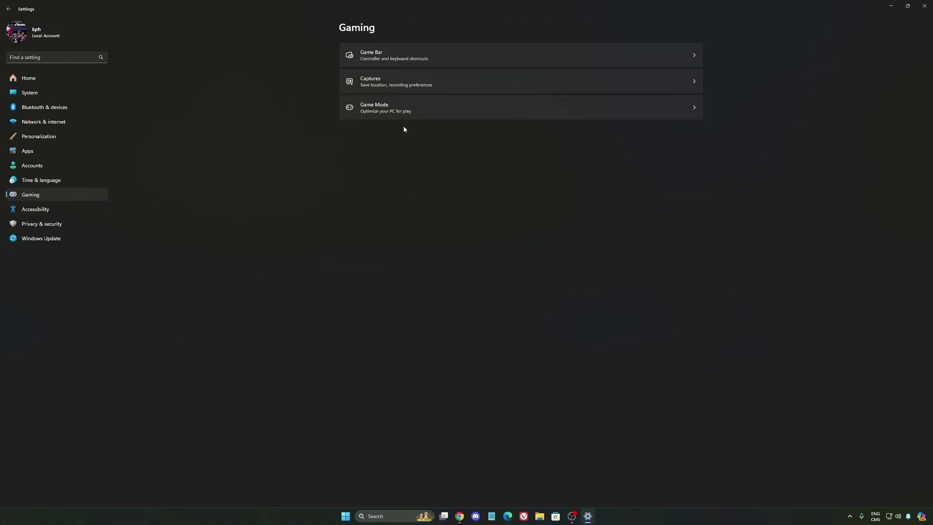
pyautogui.click(465, 85)
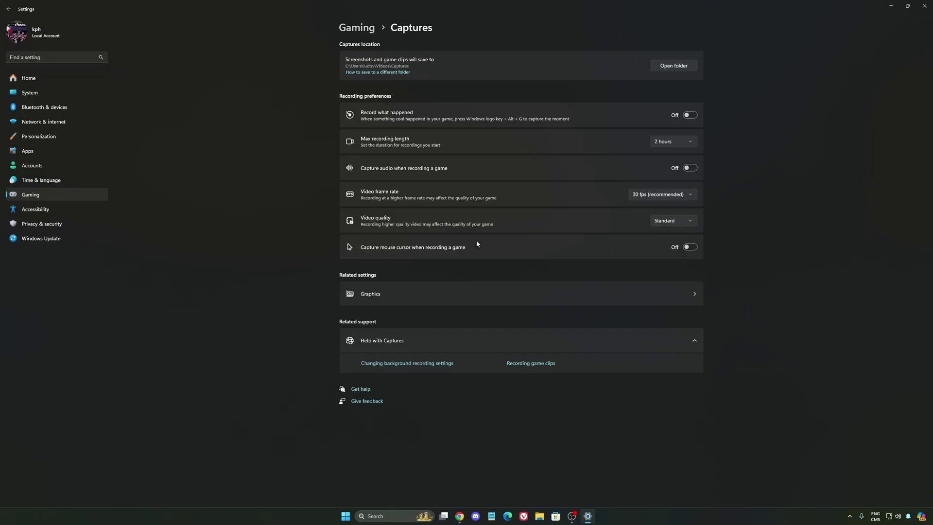
pyautogui.click(92, 195)
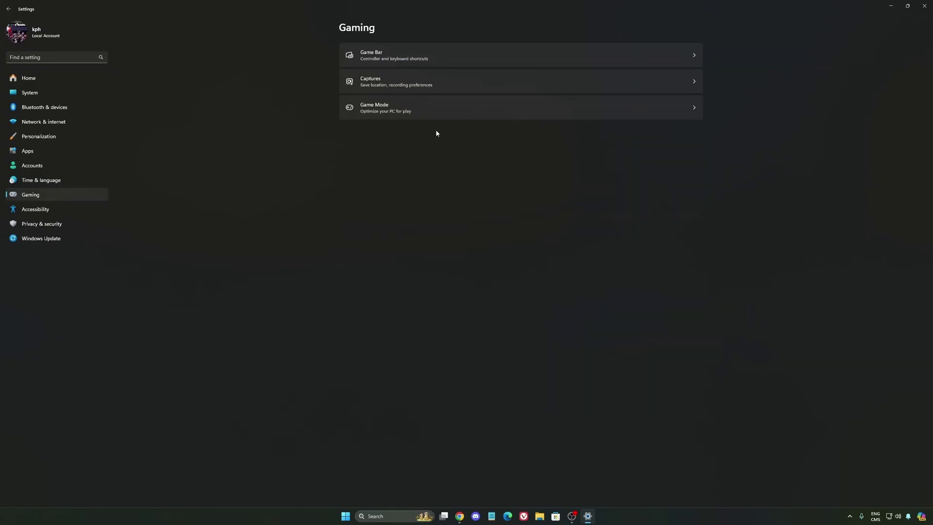
pyautogui.click(431, 109)
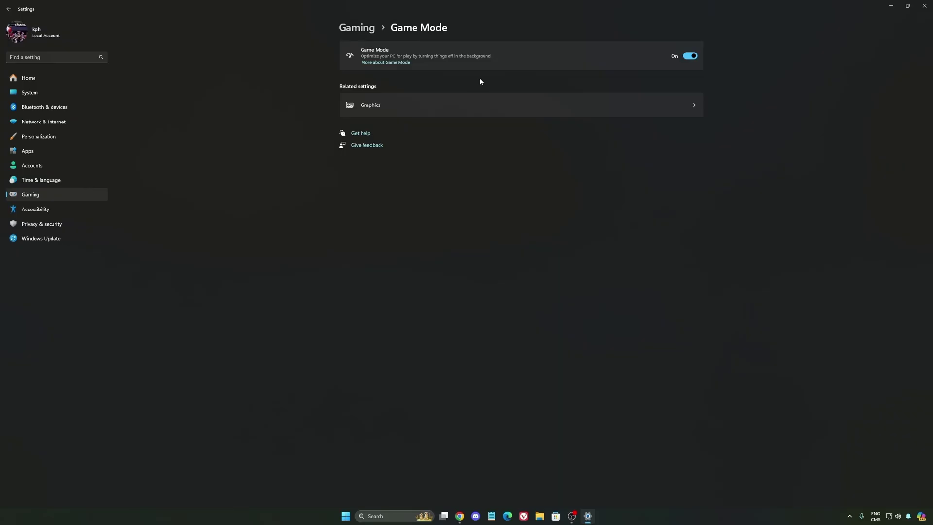
# Inspect the System > Power mode options, leaving Power mode on Balanced.
pyautogui.click(42, 92)
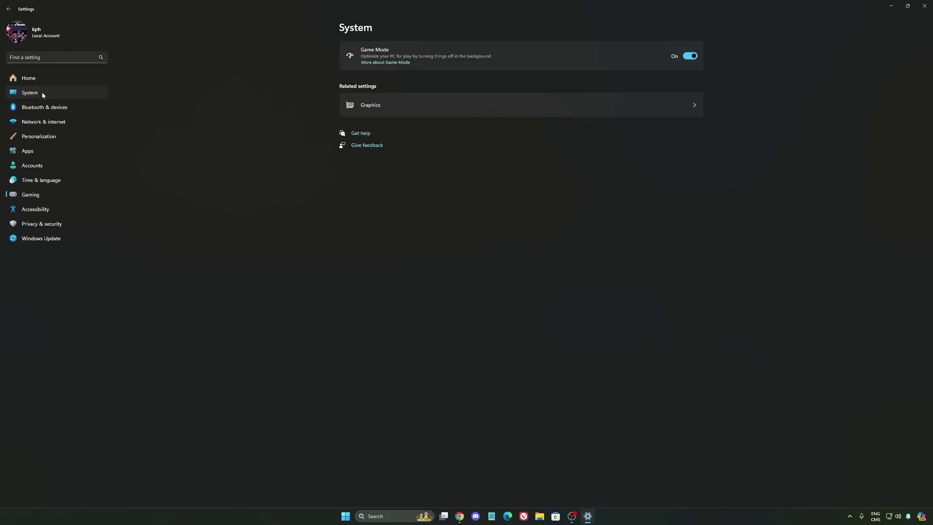
pyautogui.click(423, 206)
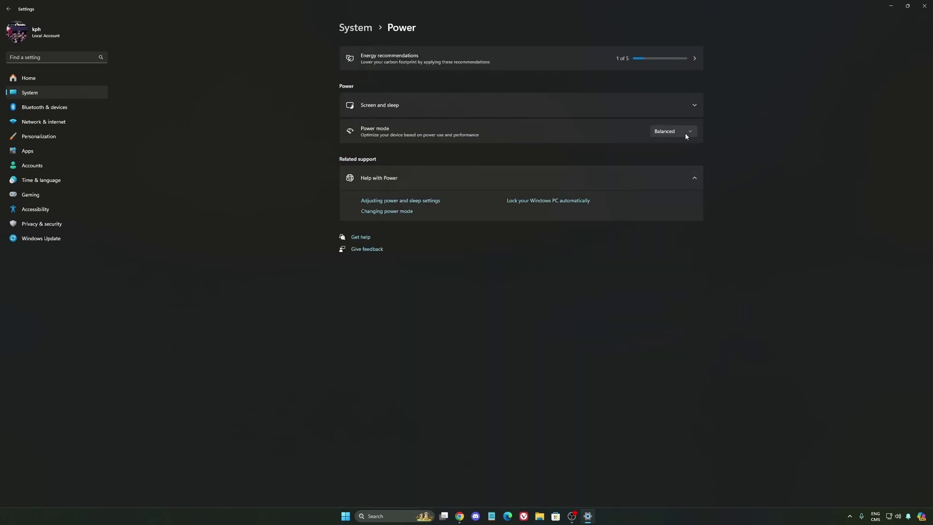
pyautogui.click(686, 137)
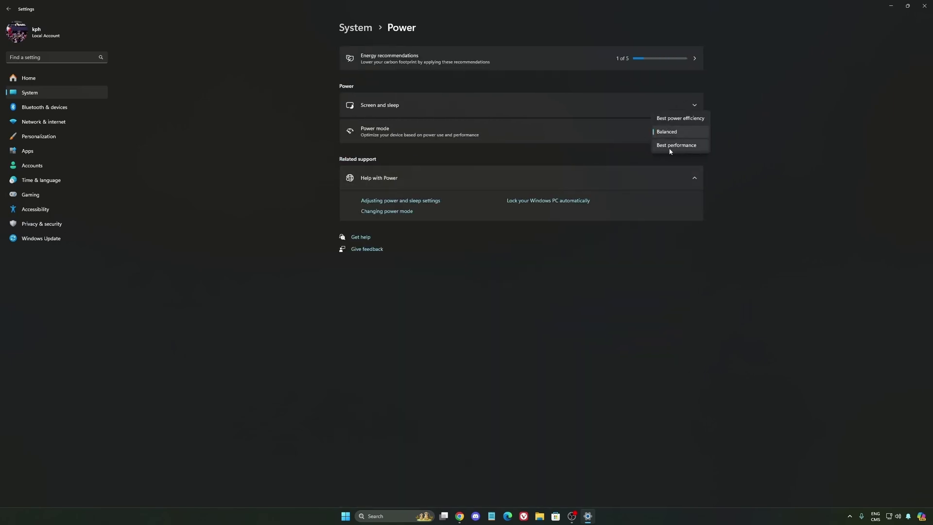
pyautogui.click(651, 132)
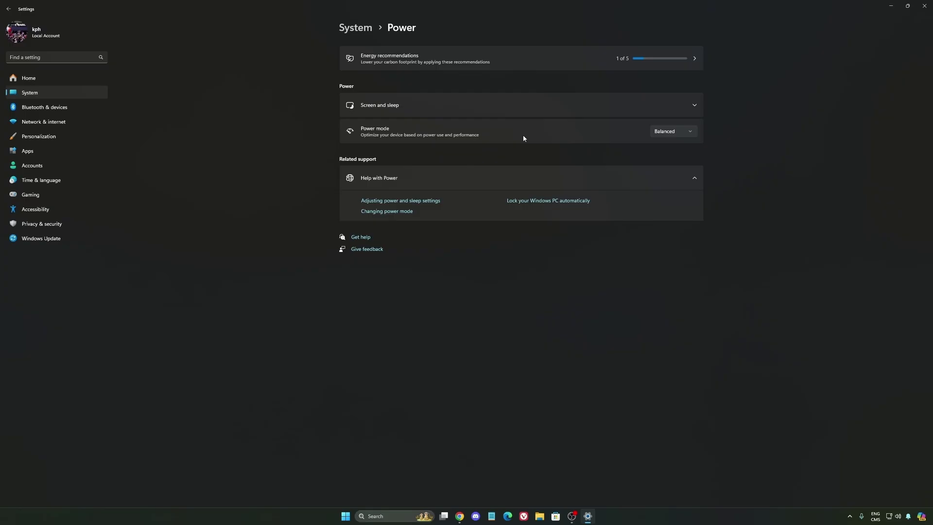
pyautogui.click(693, 133)
pyautogui.click(763, 151)
# Return to Settings Home and check that Windows Update reports the PC is up to date.
pyautogui.click(52, 80)
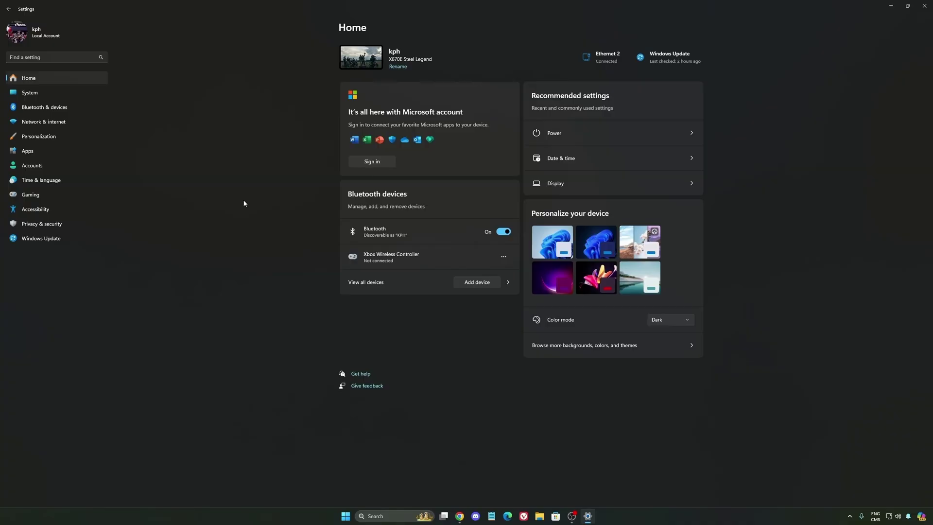
pyautogui.click(95, 239)
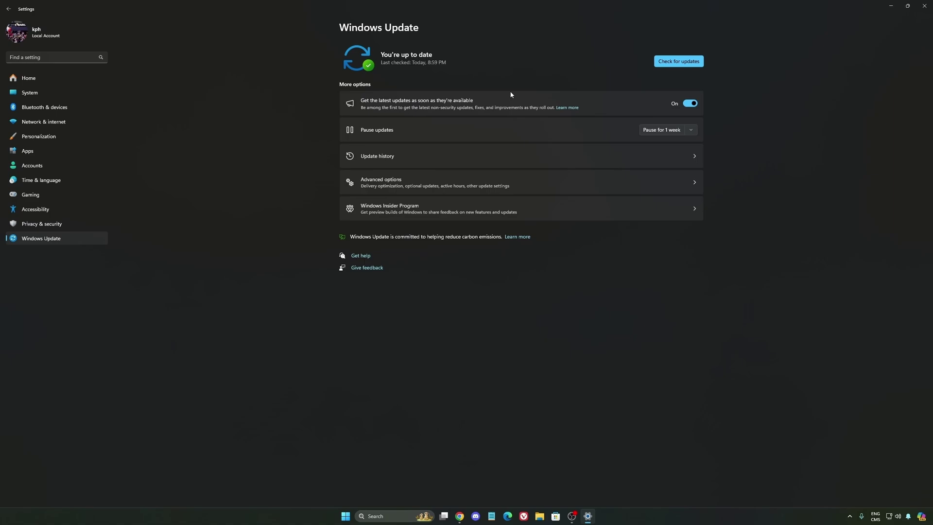
# Close Settings and launch the NVIDIA app from the tray icon.
pyautogui.click(925, 6)
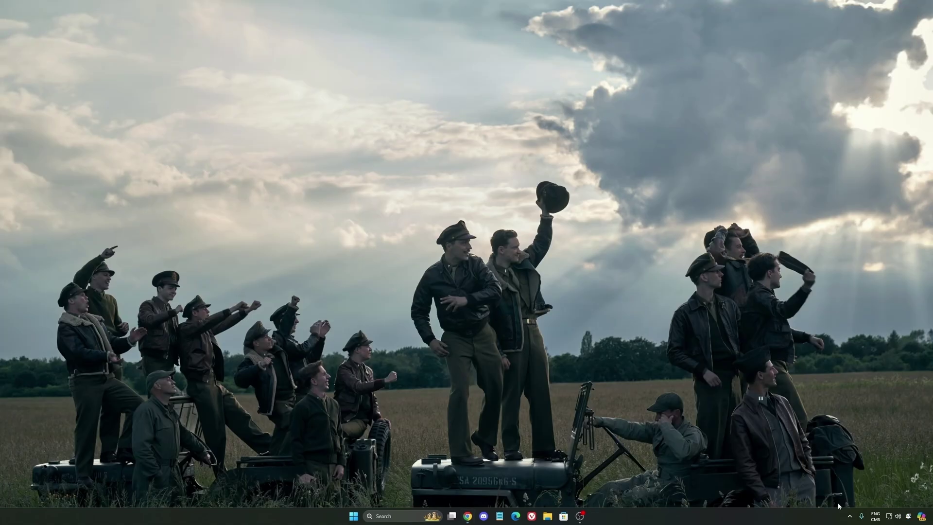
pyautogui.click(850, 516)
pyautogui.rightClick(821, 465)
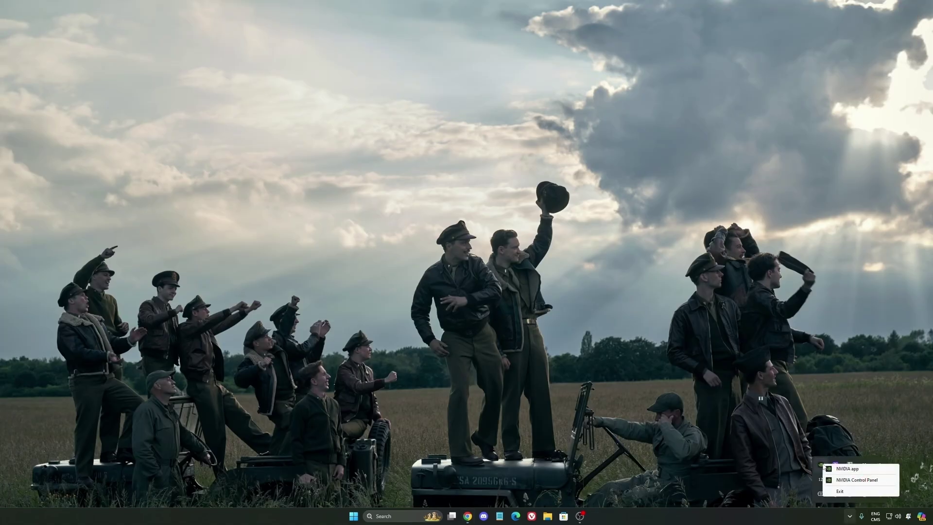
pyautogui.click(849, 470)
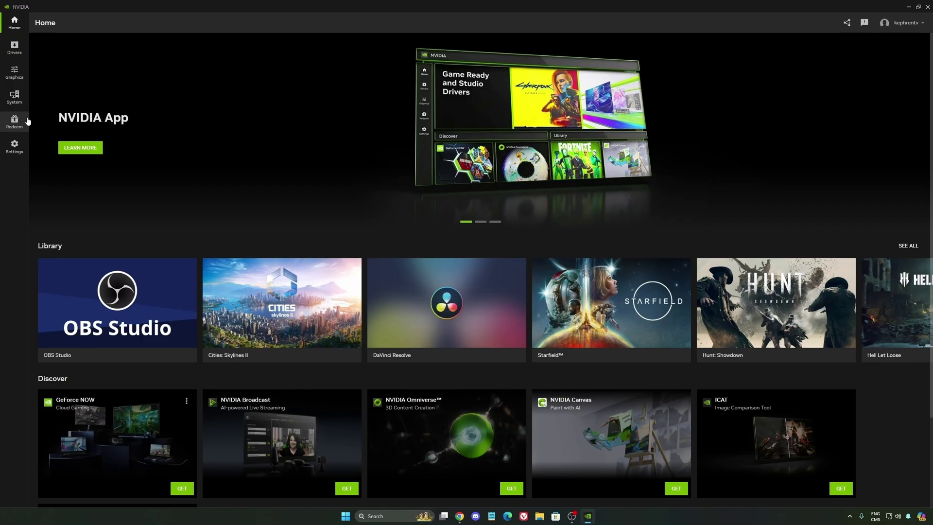
# Switch off the NVIDIA overlay in the app's Features settings and minimize the app.
pyautogui.click(15, 72)
pyautogui.click(14, 146)
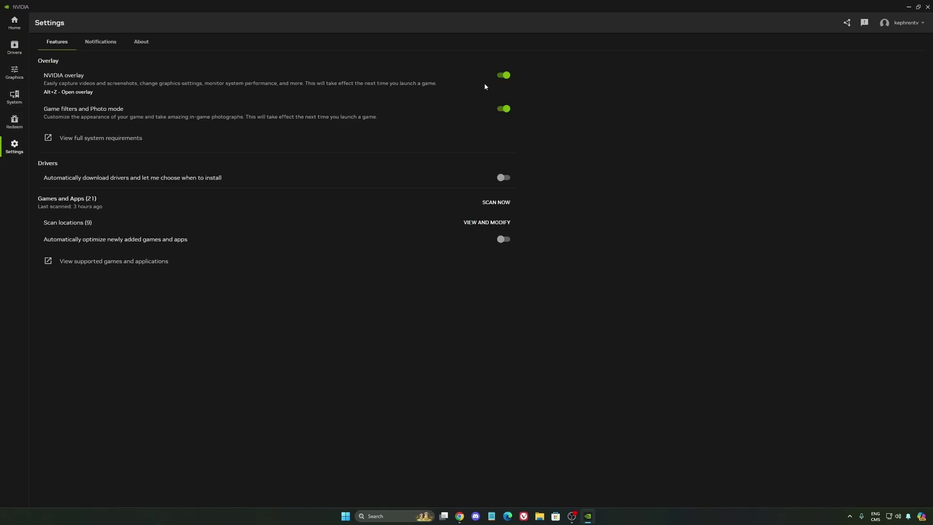
pyautogui.click(504, 76)
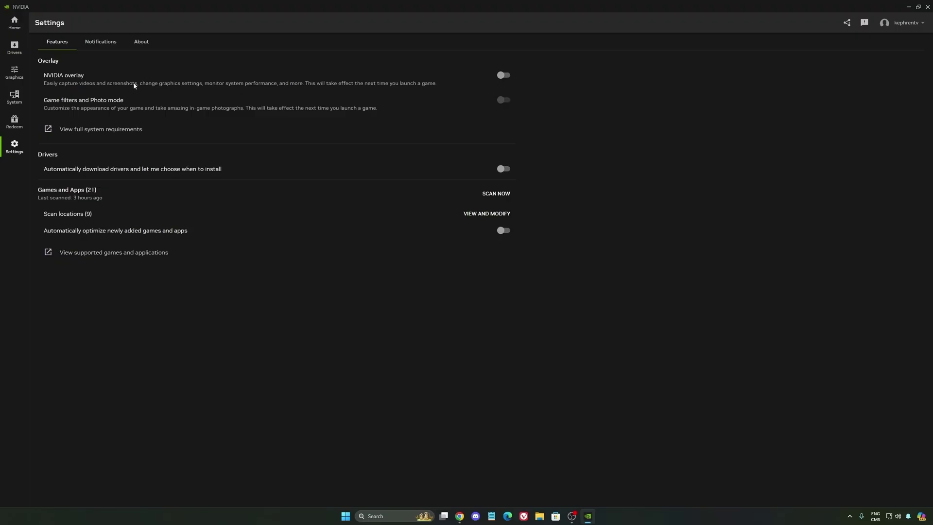
pyautogui.click(908, 6)
# Launch NVIDIA Control Panel from the tray and browse the global Manage 3D settings list.
pyautogui.click(848, 517)
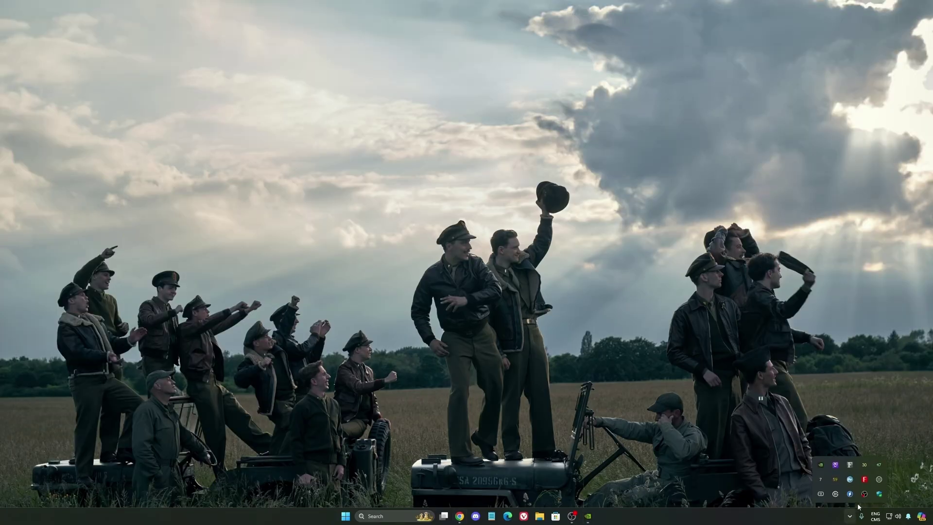
pyautogui.rightClick(836, 480)
pyautogui.click(852, 478)
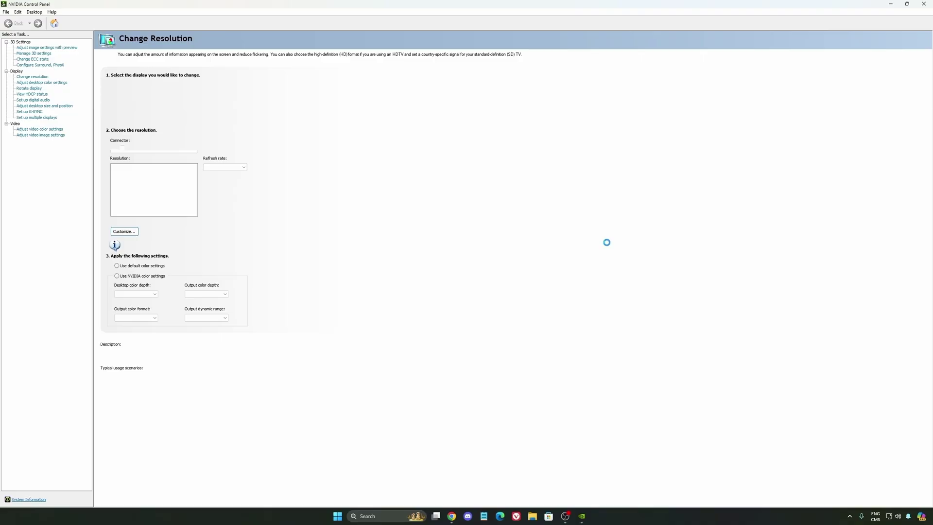
pyautogui.click(34, 54)
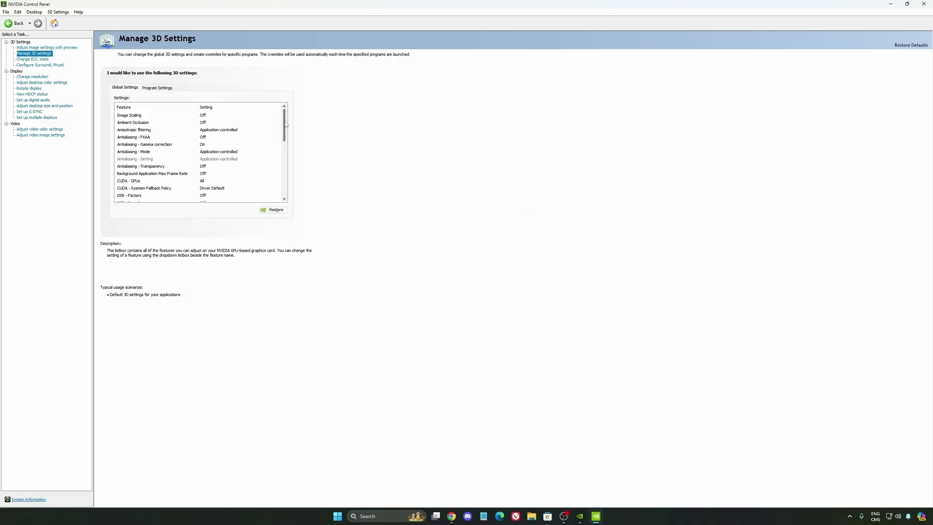
pyautogui.scroll(-2, 285, 132)
pyautogui.scroll(-1, 285, 132)
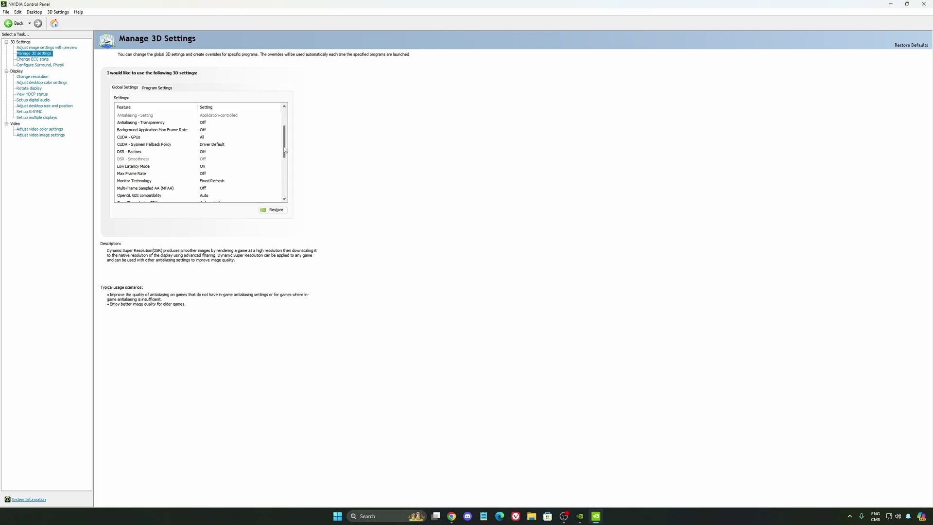
pyautogui.scroll(-4, 243, 146)
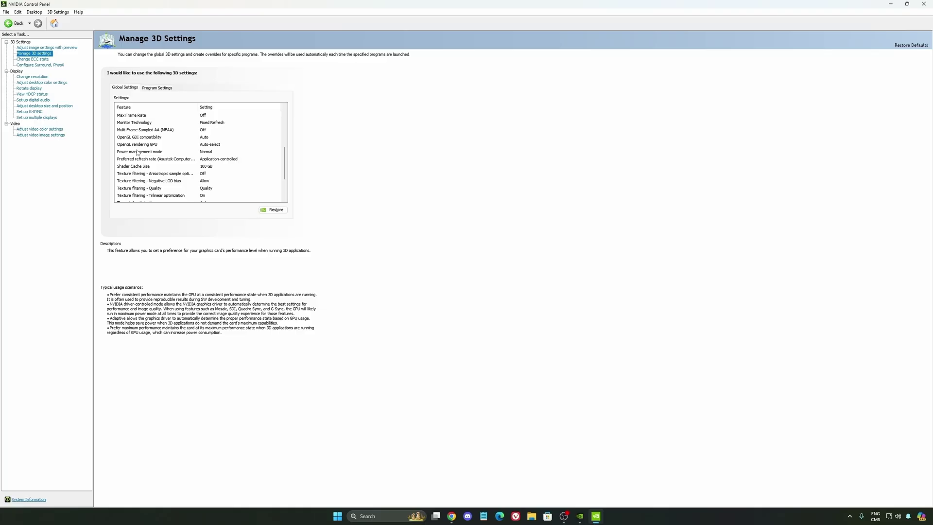
# Keep Power management mode at Normal and Shader Cache Size at 100 GB.
pyautogui.click(209, 152)
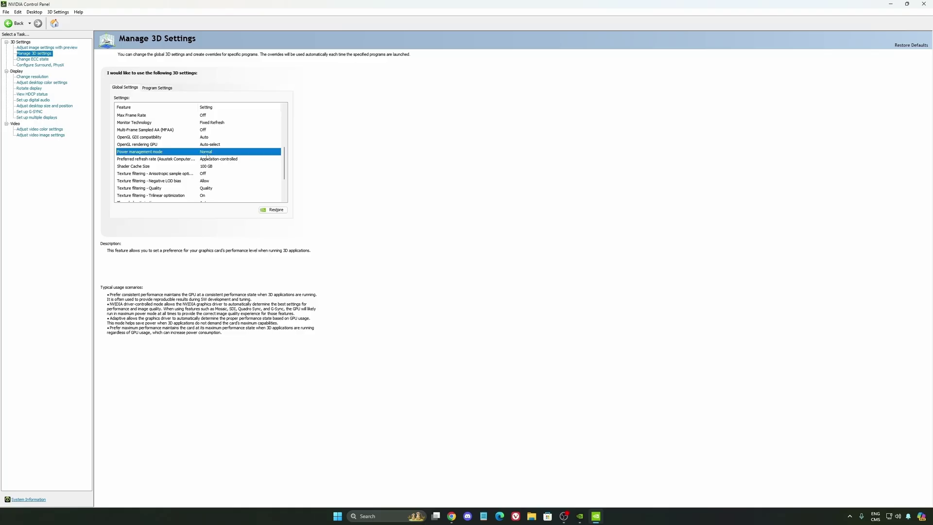
pyautogui.click(228, 152)
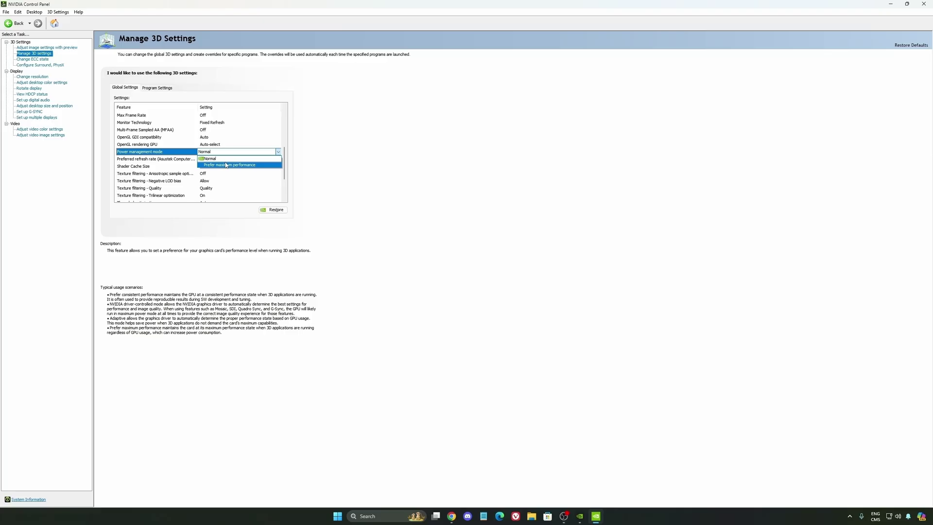
pyautogui.click(351, 168)
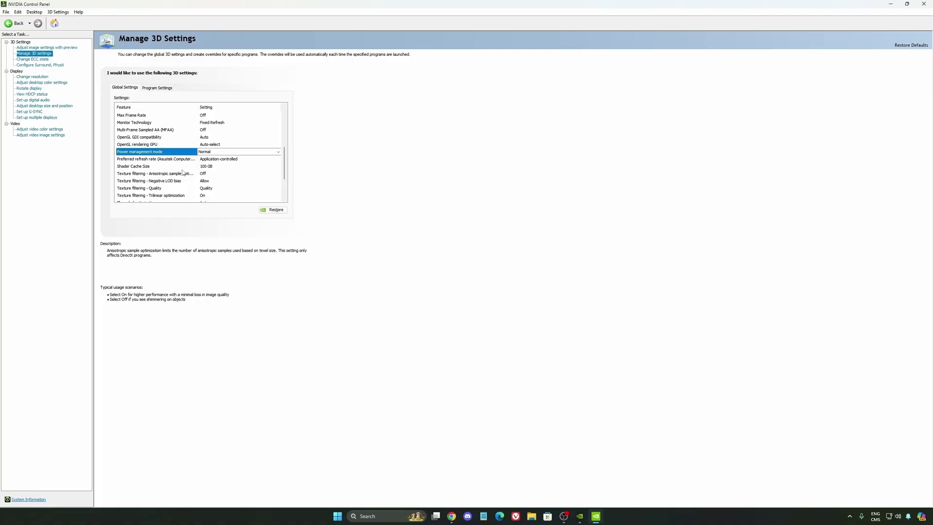
pyautogui.click(214, 166)
pyautogui.click(214, 166)
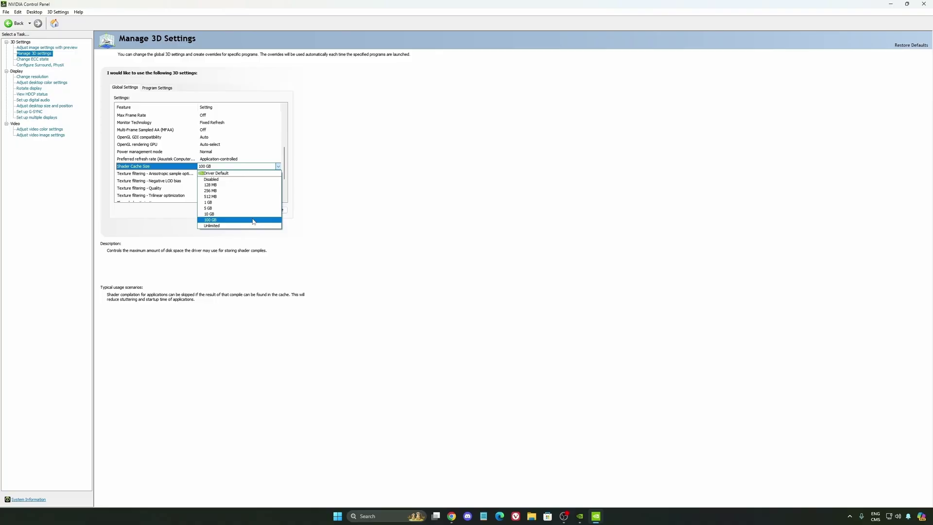
pyautogui.click(413, 223)
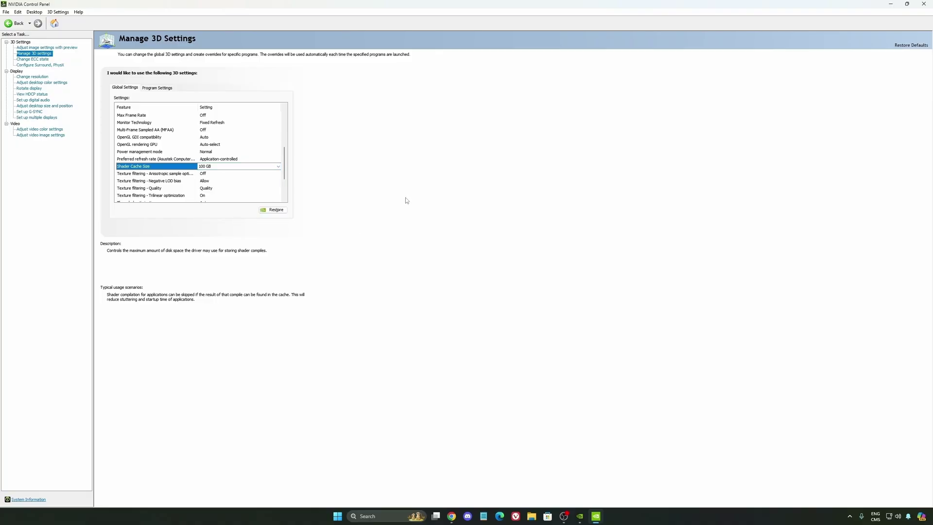
# Confirm the display refresh rate stays at 240Hz, then view the G-SYNC setup page.
pyautogui.click(32, 76)
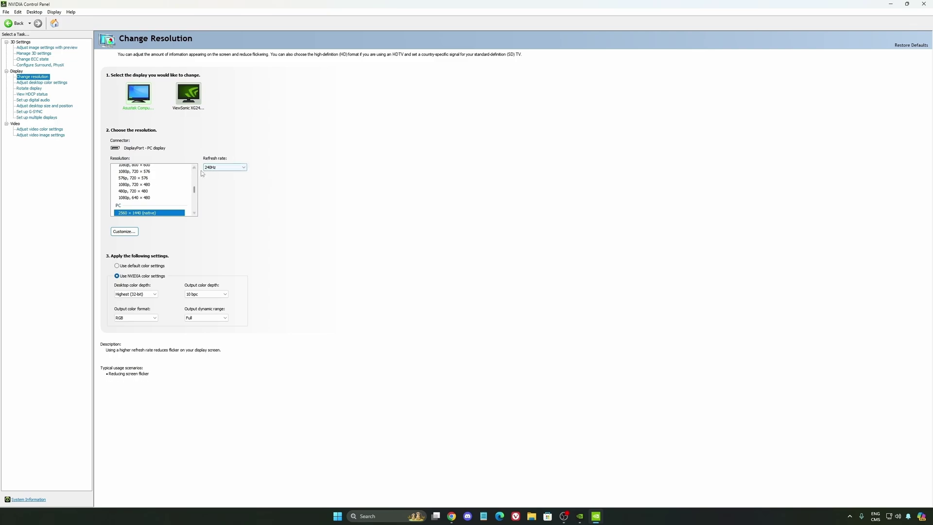
pyautogui.click(224, 168)
pyautogui.click(291, 178)
pyautogui.click(221, 171)
pyautogui.click(249, 165)
pyautogui.click(30, 112)
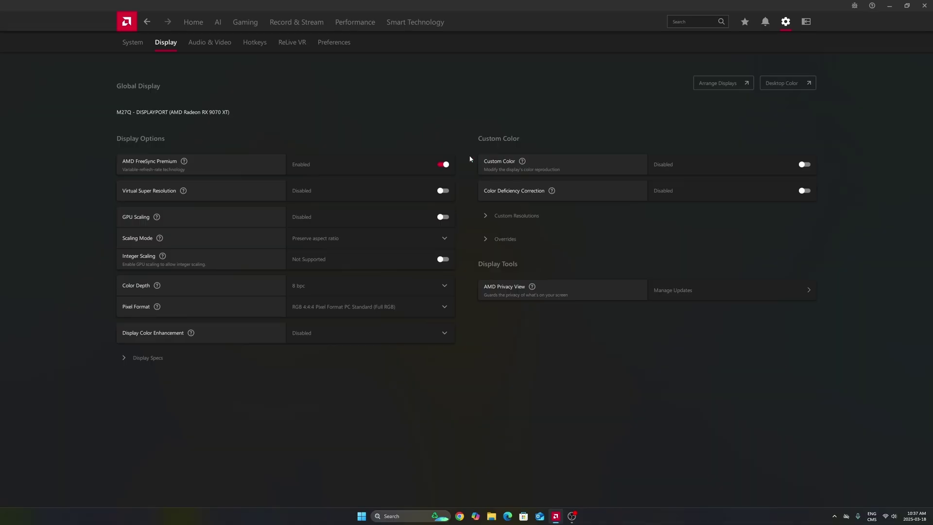
# Compare the Gaming > Graphics options for the integrated GPU and RX 9070 XT, ending on RX 9070 XT.
pyautogui.click(245, 22)
pyautogui.click(167, 45)
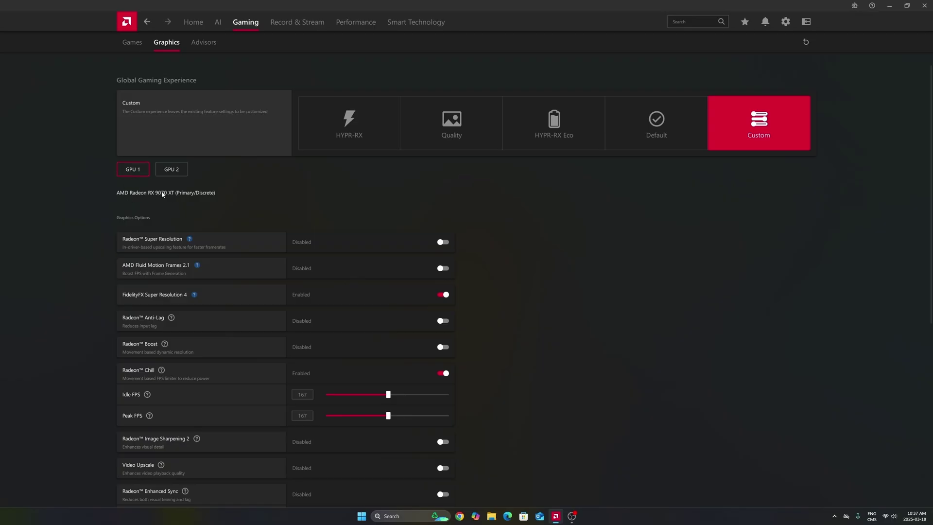
pyautogui.click(181, 171)
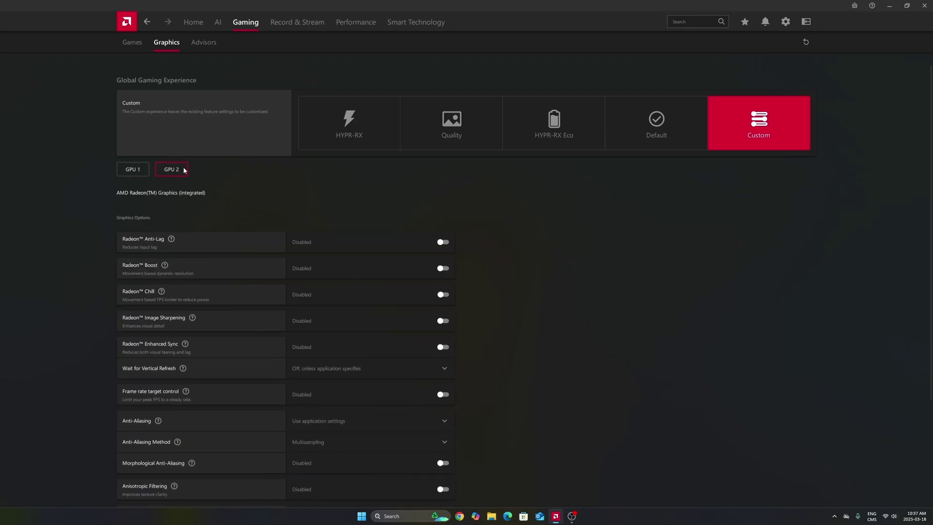
pyautogui.click(139, 172)
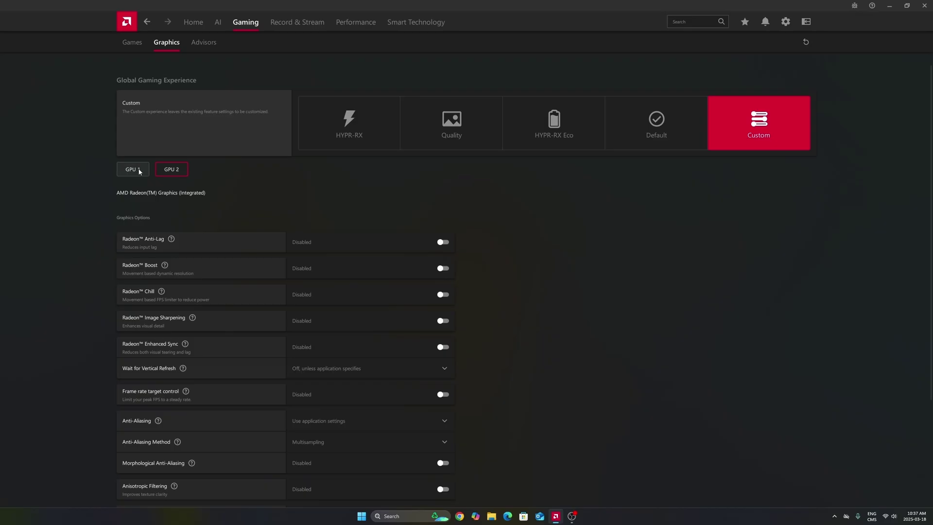
pyautogui.click(173, 171)
pyautogui.click(141, 171)
pyautogui.scroll(-2, 555, 248)
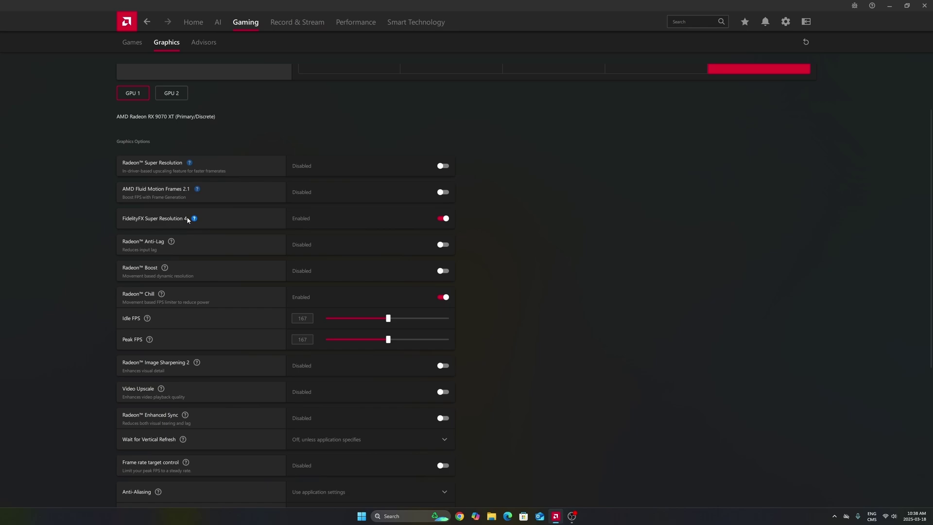
pyautogui.moveTo(189, 214)
pyautogui.scroll(-2, 527, 214)
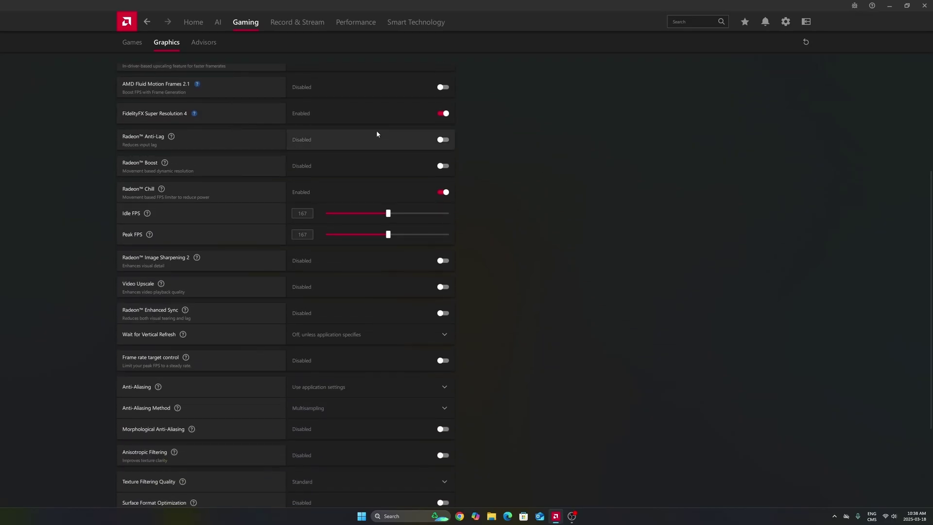
pyautogui.scroll(-1, 203, 159)
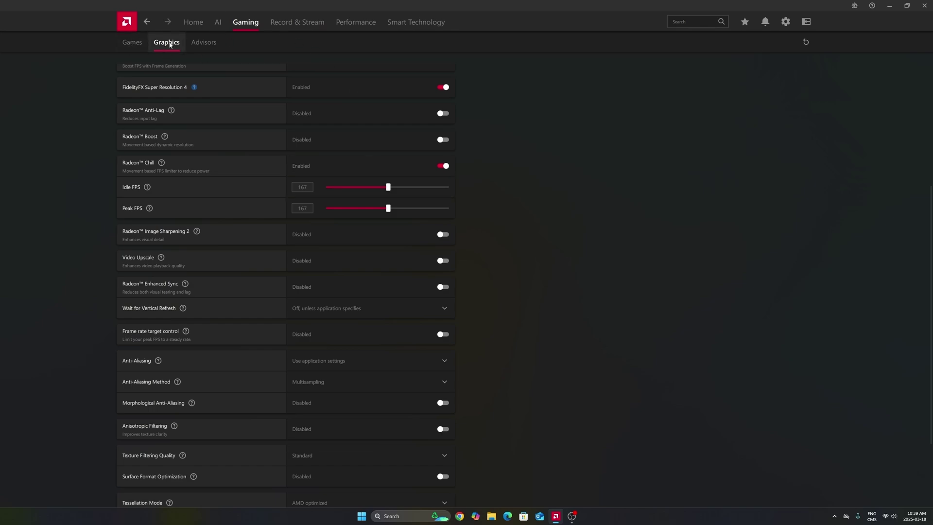
pyautogui.scroll(-2, 363, 88)
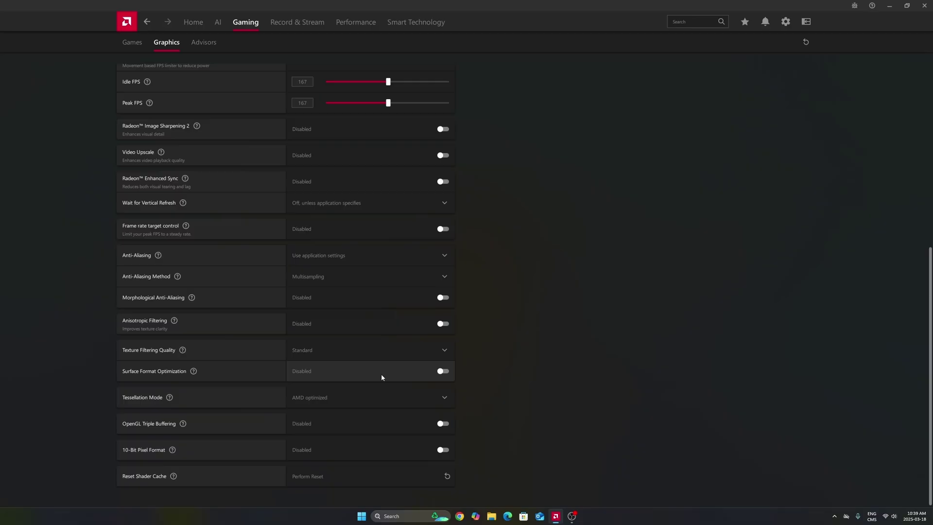
pyautogui.scroll(6, 381, 375)
pyautogui.scroll(-6, 386, 330)
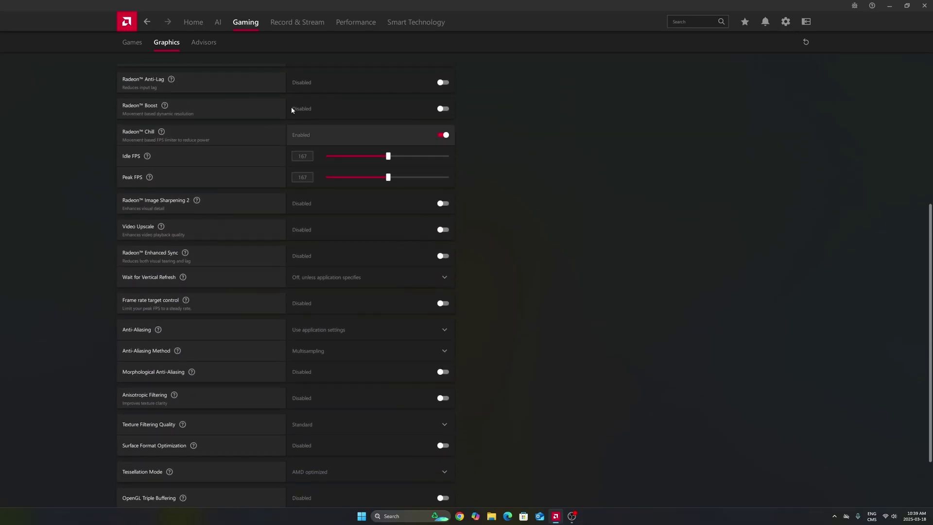
pyautogui.click(132, 43)
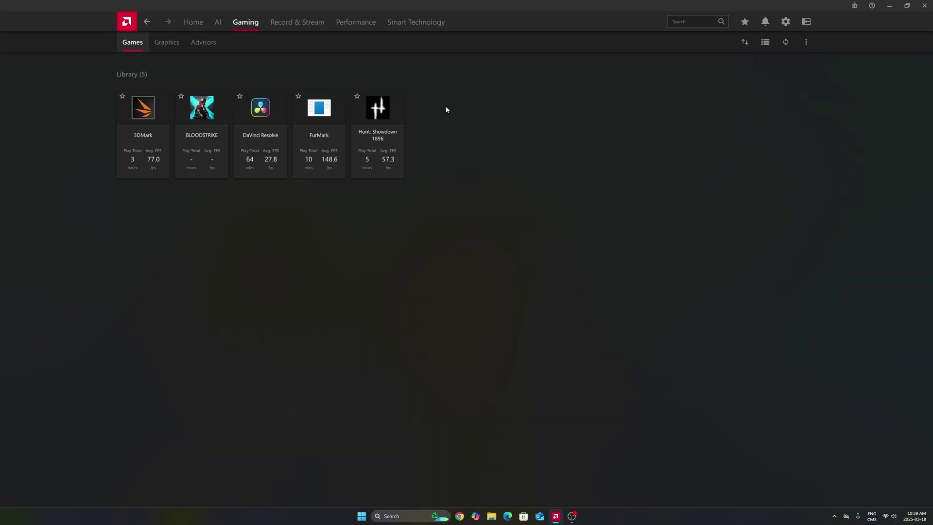
pyautogui.click(163, 44)
pyautogui.scroll(-10, 517, 260)
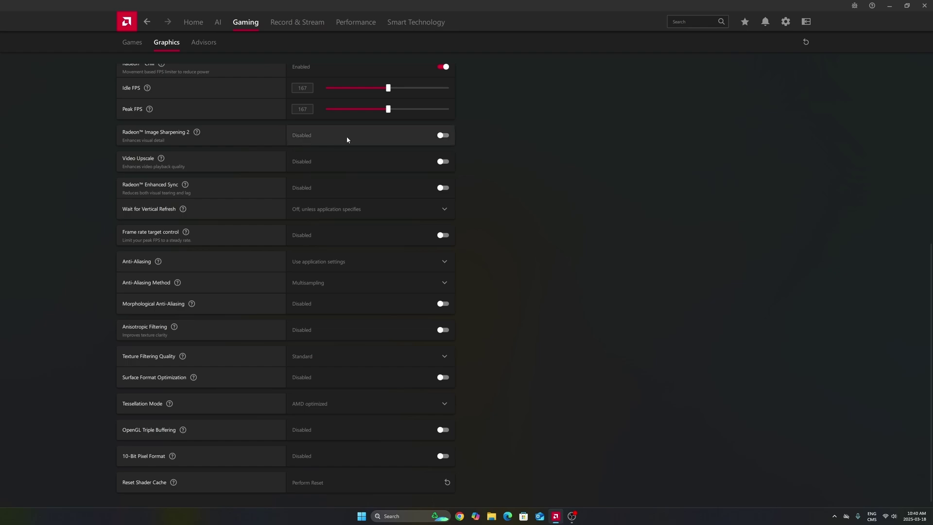
pyautogui.click(444, 135)
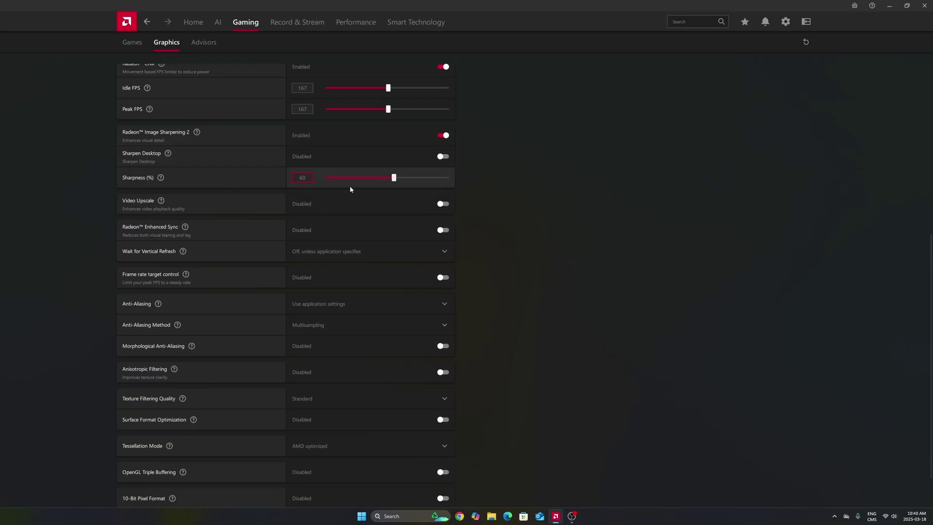
pyautogui.click(444, 136)
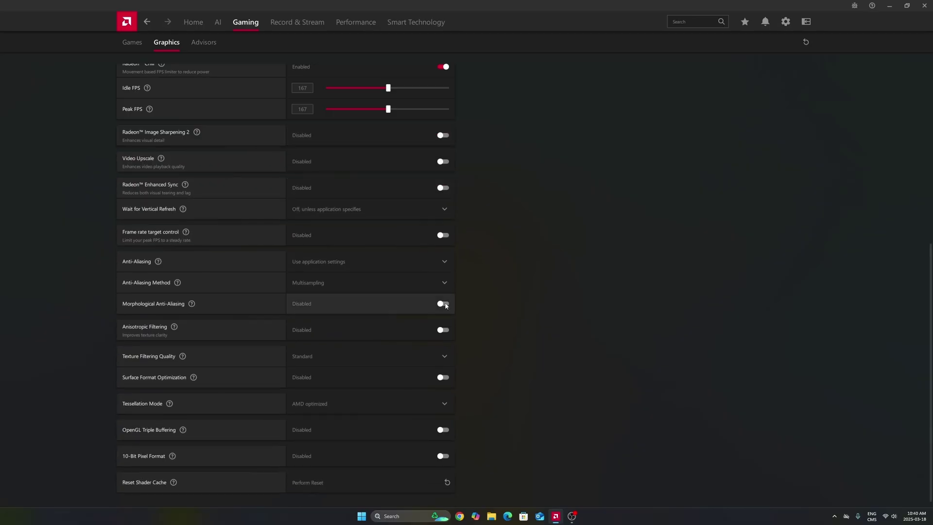
pyautogui.scroll(-1, 419, 372)
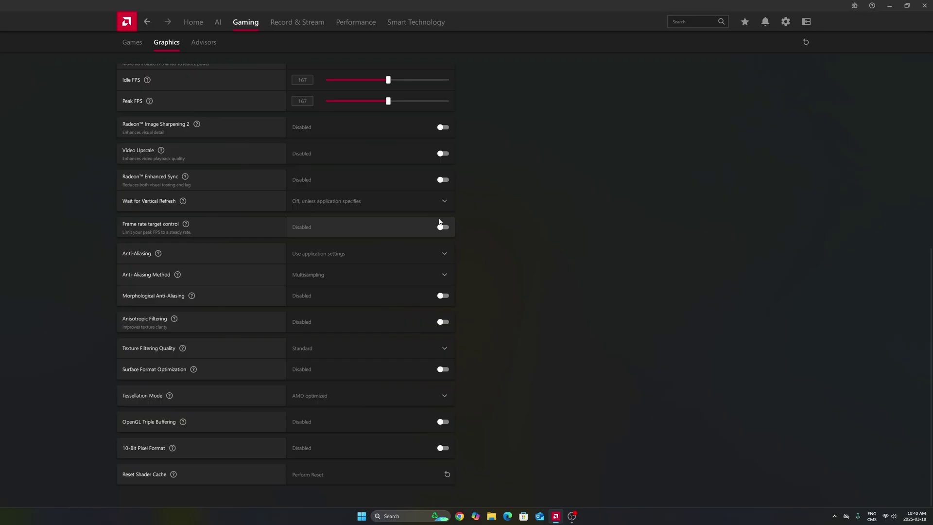
pyautogui.scroll(6, 523, 243)
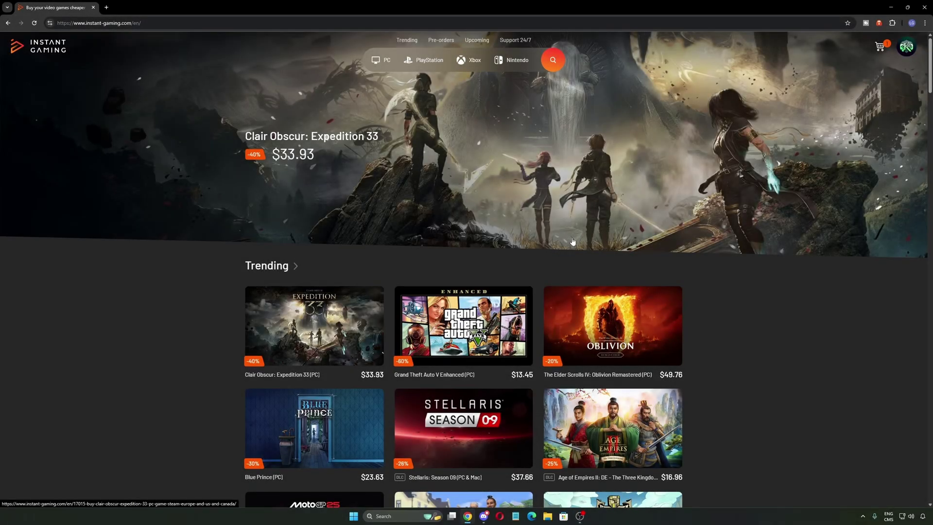
# Scroll the store home page, then browse the PlayStation 5 deals.
pyautogui.scroll(-2, 571, 248)
pyautogui.scroll(-8, 571, 247)
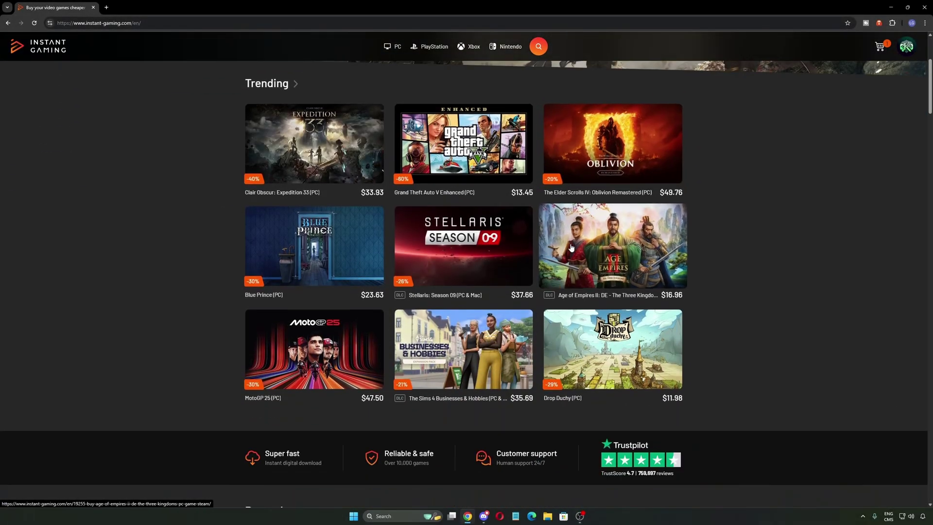
pyautogui.scroll(-9, 567, 252)
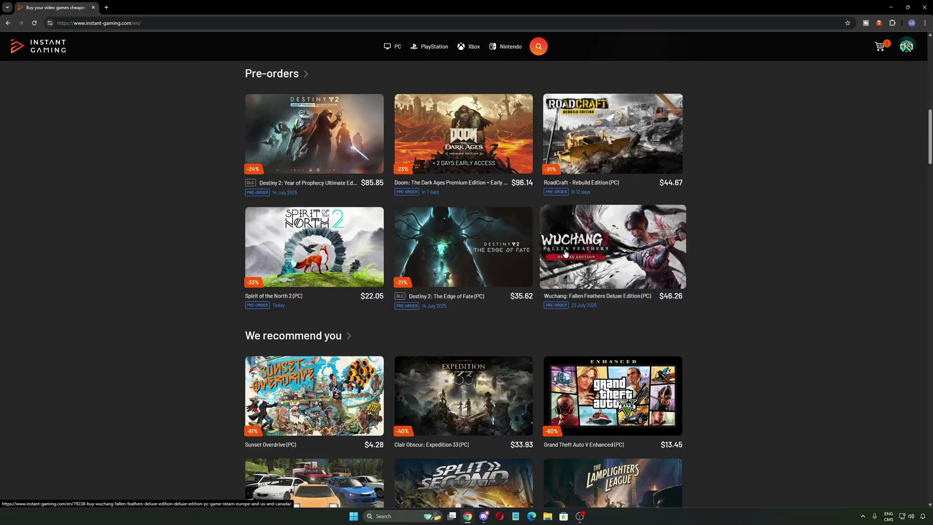
pyautogui.scroll(-10, 562, 255)
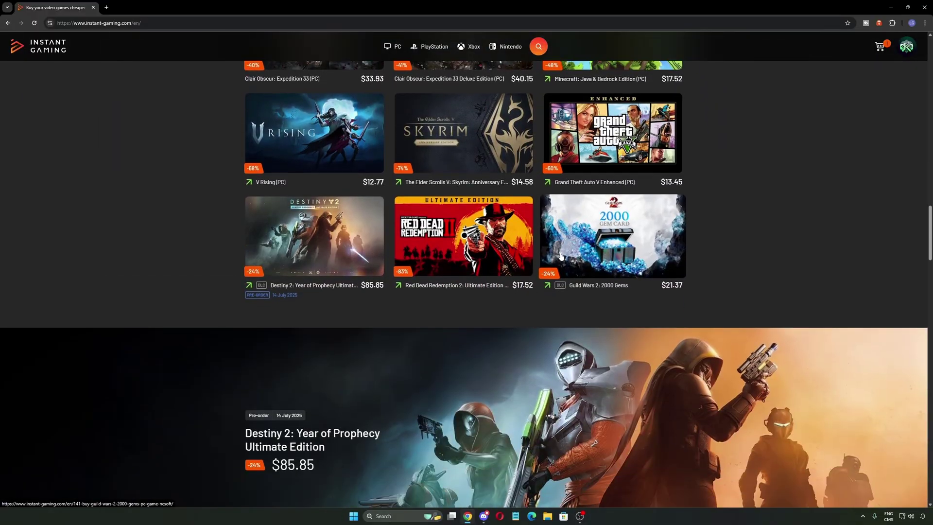
pyautogui.scroll(-10, 562, 256)
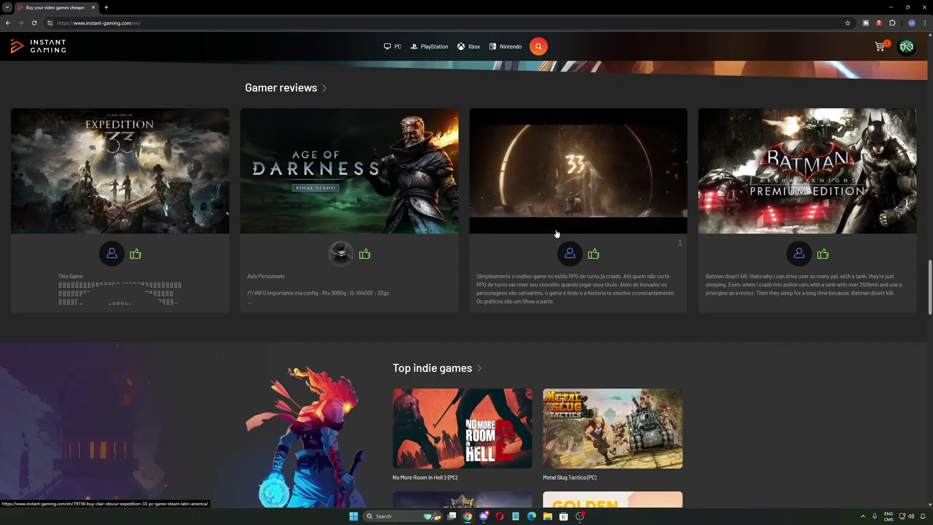
pyautogui.click(429, 46)
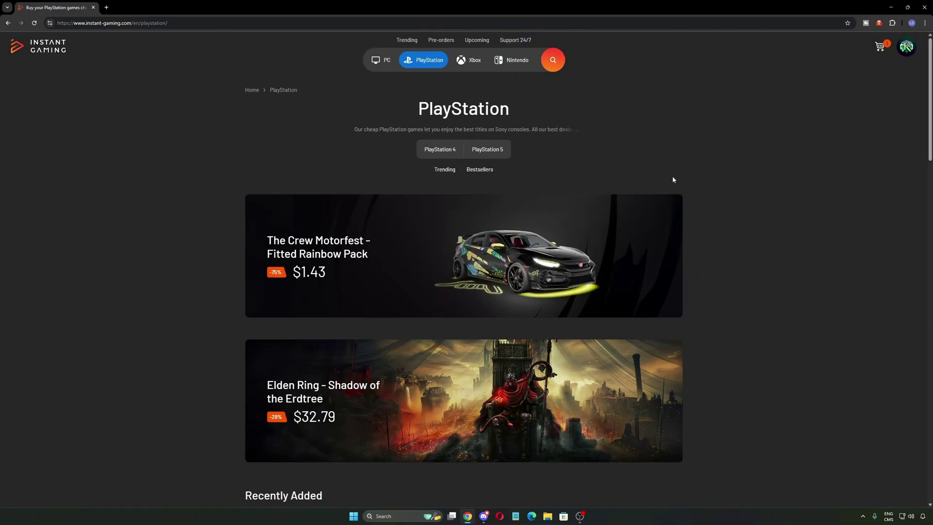
pyautogui.click(490, 153)
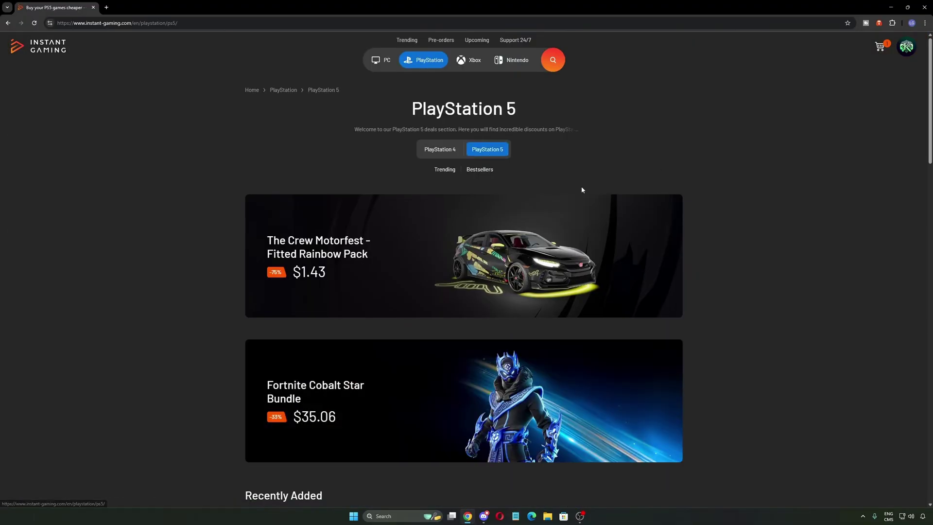
pyautogui.scroll(-3, 607, 221)
pyautogui.scroll(-8, 607, 221)
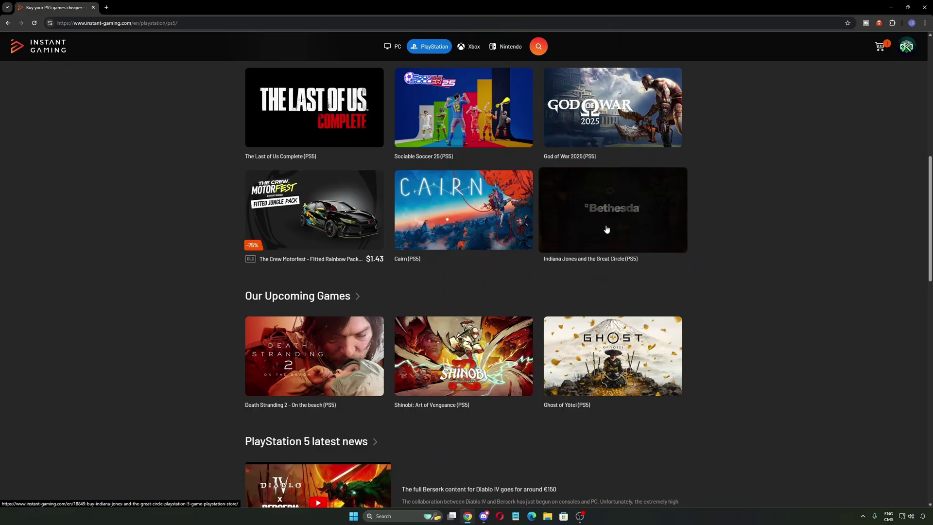
pyautogui.scroll(-1, 605, 228)
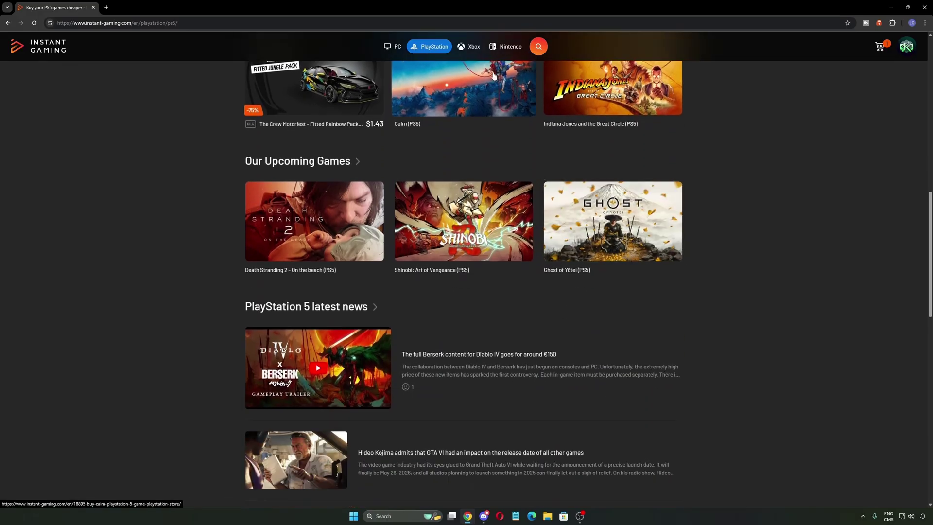
# Browse the Xbox Series X|S deals, then scroll through the Nintendo section.
pyautogui.click(473, 47)
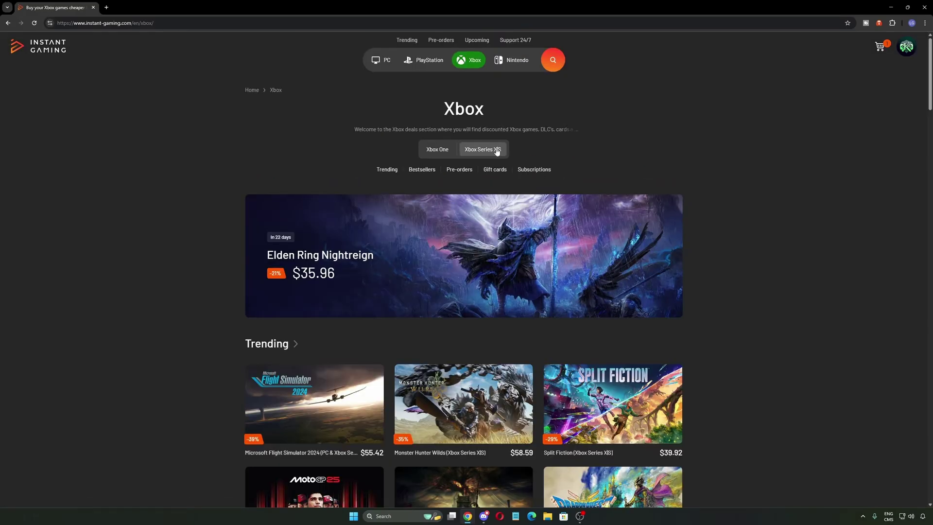
pyautogui.click(498, 150)
pyautogui.scroll(-5, 690, 209)
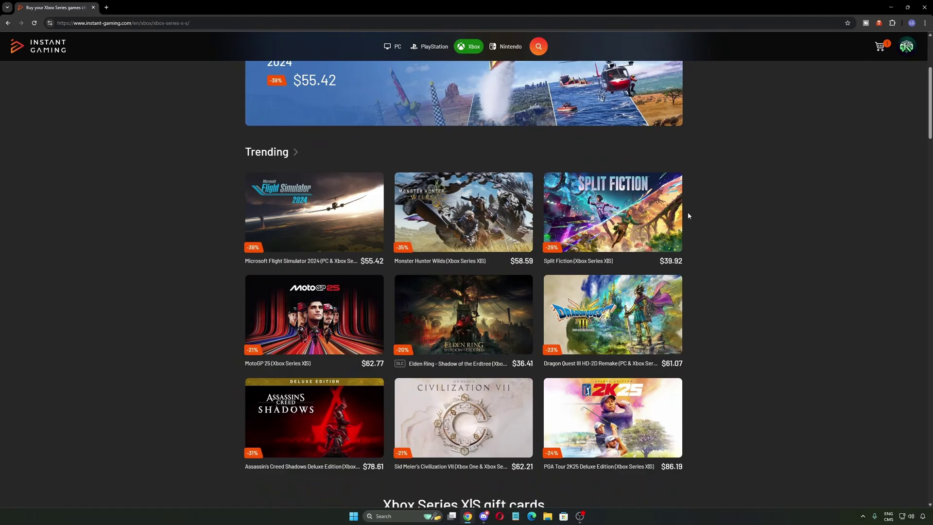
pyautogui.scroll(-1, 686, 215)
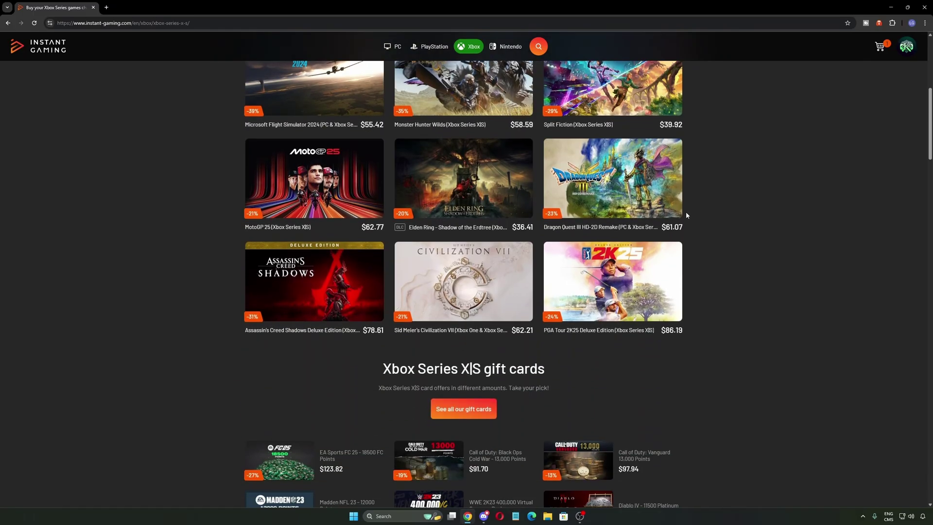
pyautogui.click(510, 46)
pyautogui.scroll(-5, 672, 185)
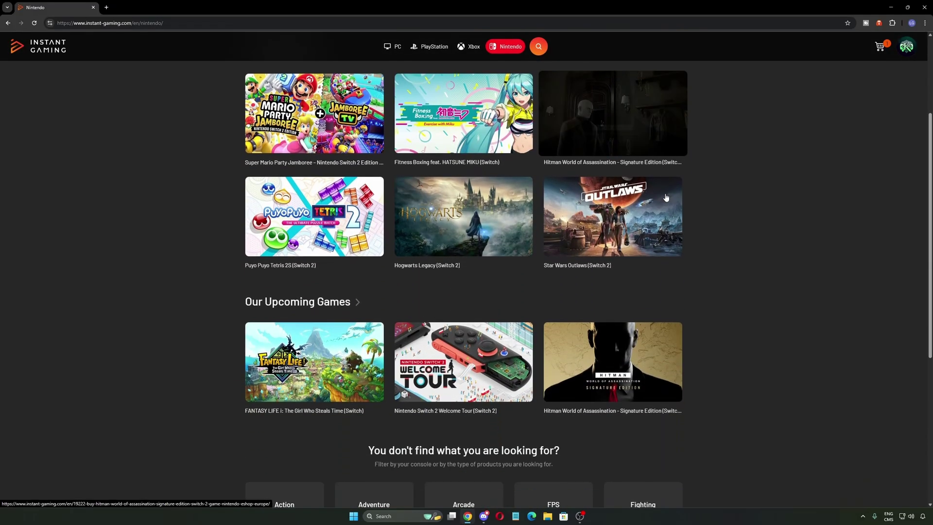
pyautogui.scroll(-3, 662, 204)
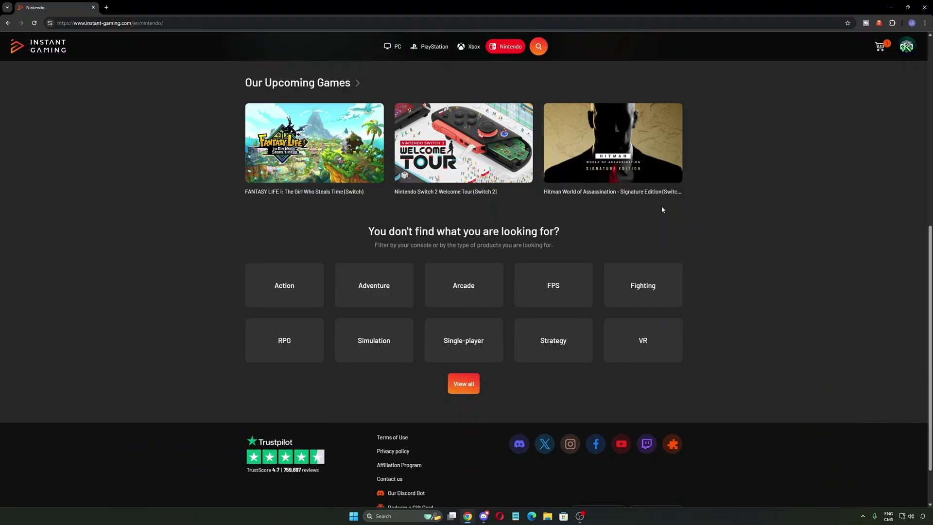
pyautogui.scroll(-1, 661, 206)
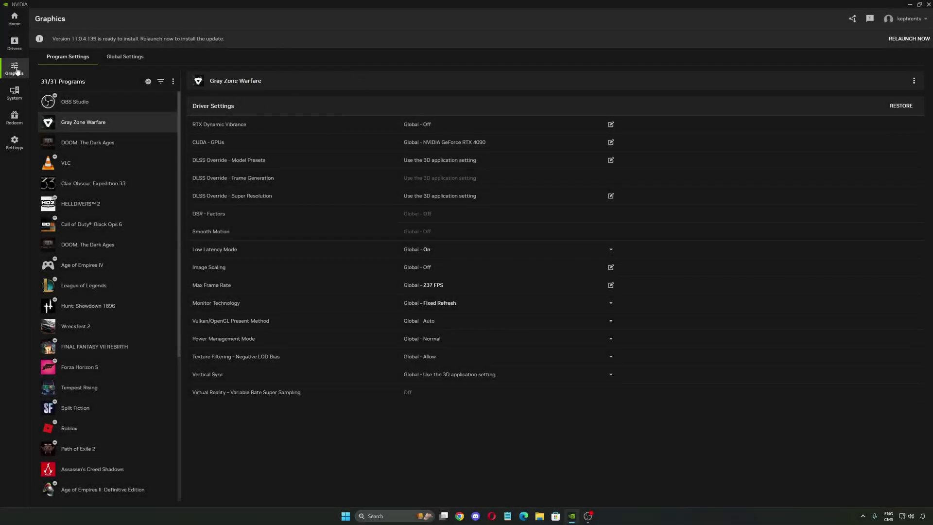
# Refresh the programs list and apply the Latest DLSS model preset override for Gray Zone Warfare.
pyautogui.click(173, 81)
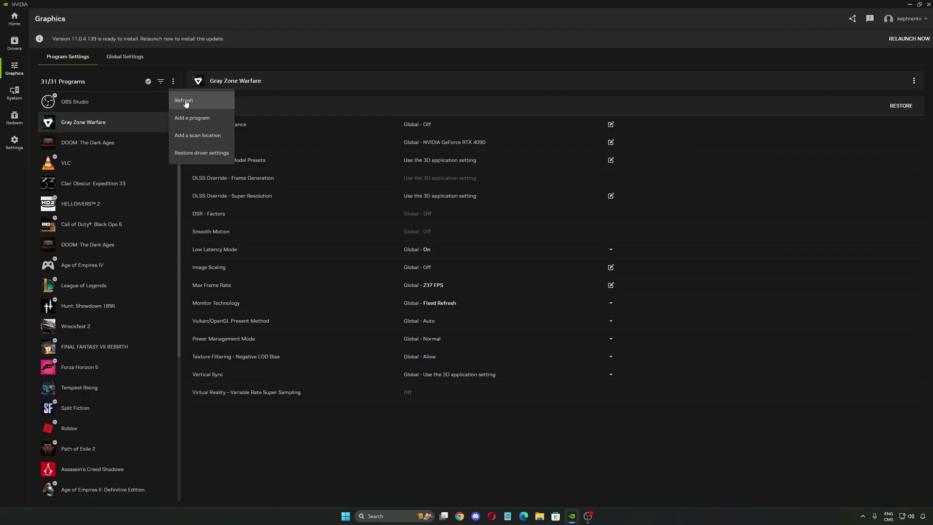
pyautogui.click(187, 103)
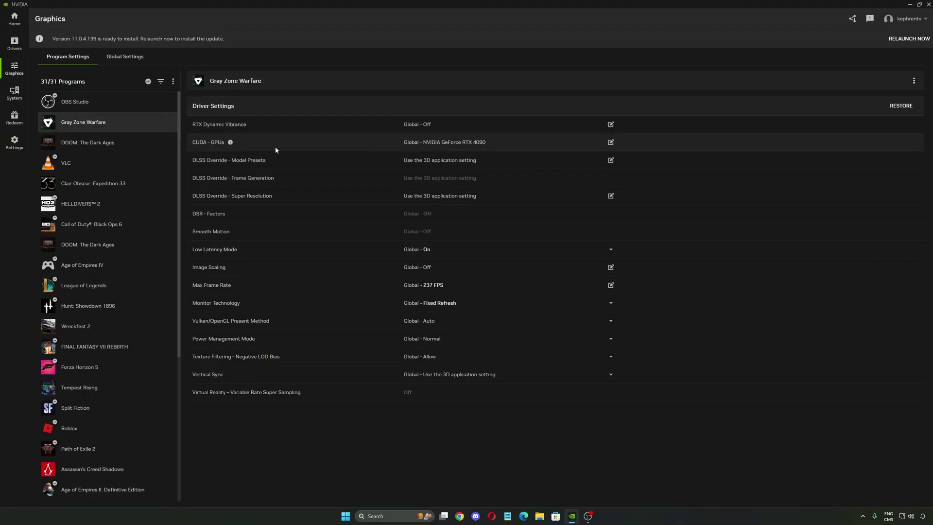
pyautogui.click(228, 167)
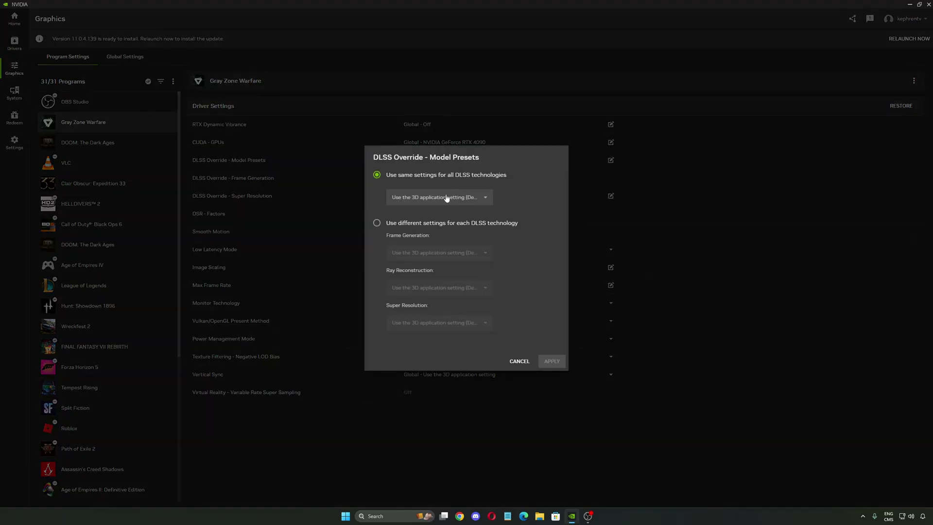
pyautogui.click(446, 199)
pyautogui.click(409, 232)
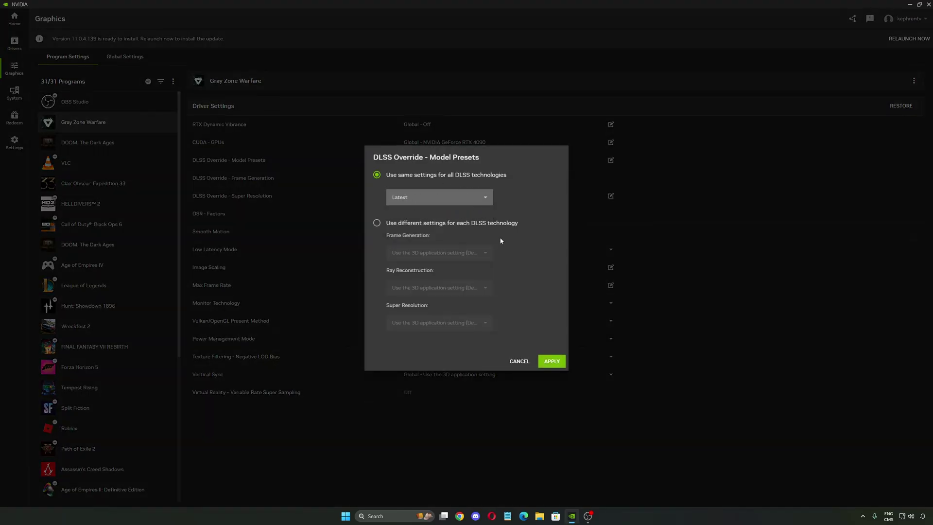
pyautogui.click(552, 361)
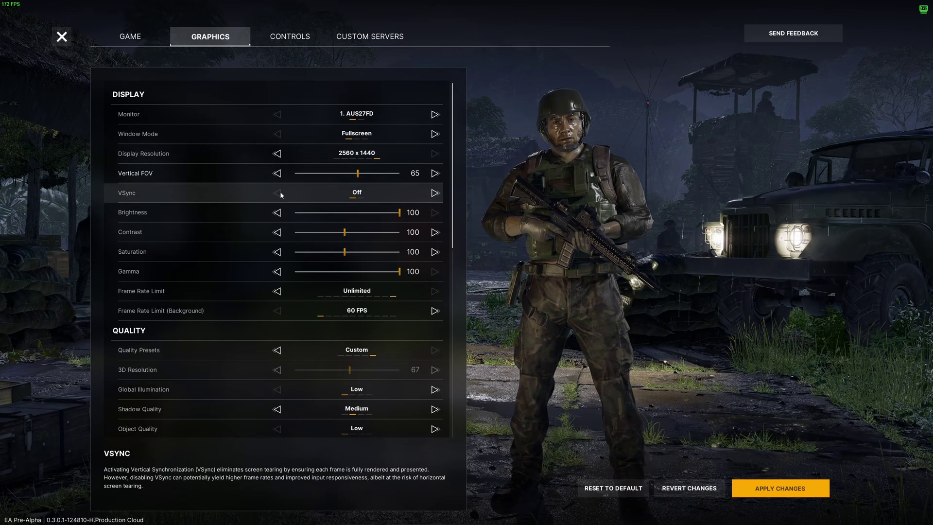
pyautogui.scroll(-1, 279, 191)
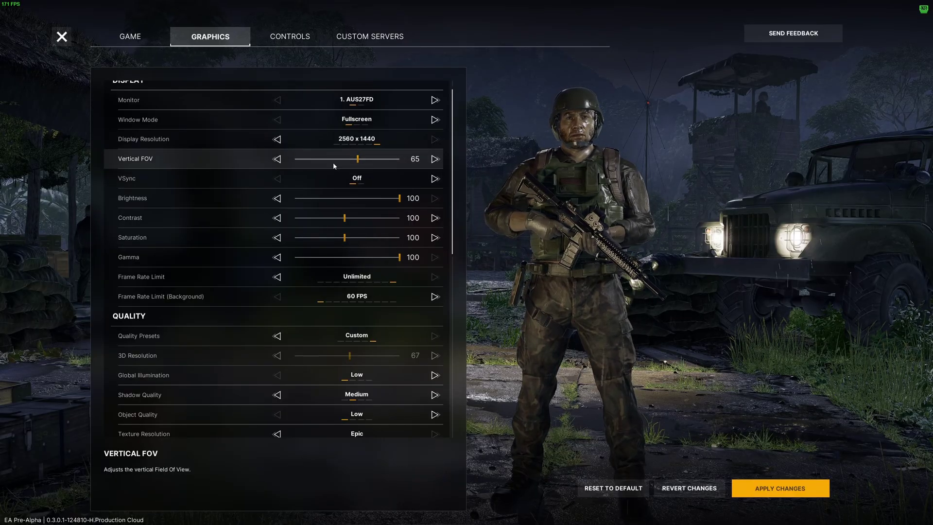
pyautogui.scroll(-1, 144, 154)
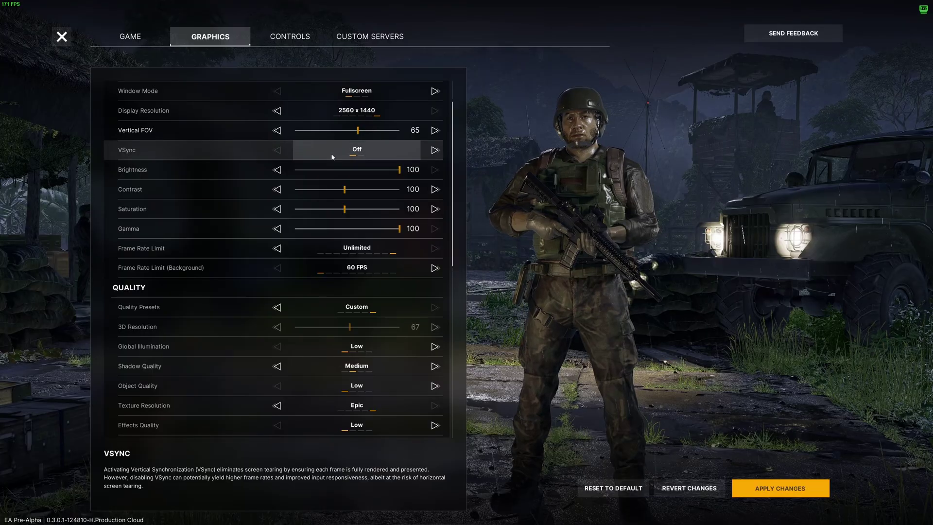
pyautogui.scroll(-1, 348, 148)
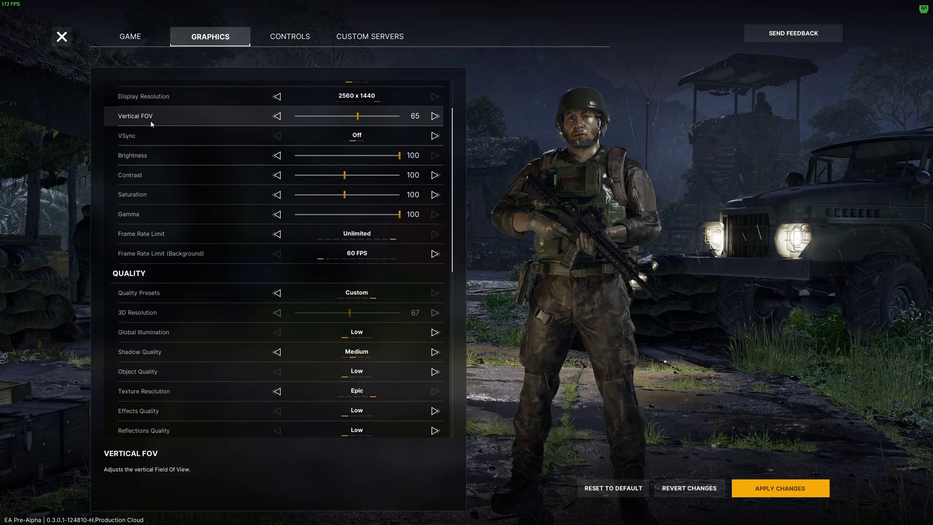
pyautogui.scroll(-5, 330, 278)
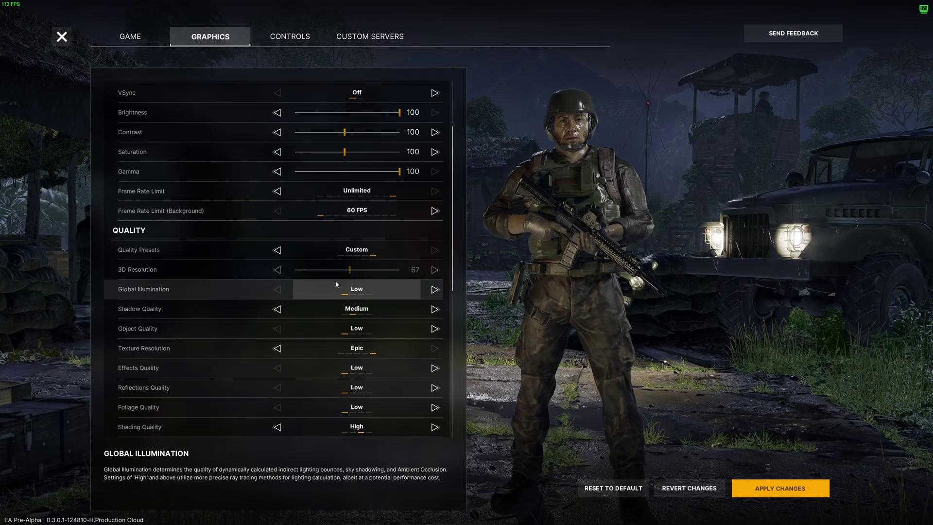
pyautogui.scroll(-1, 324, 286)
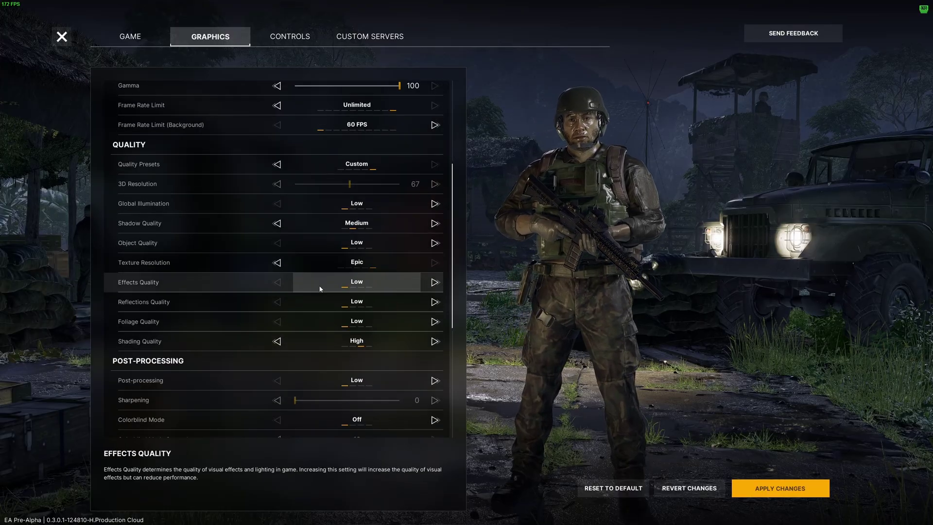
pyautogui.scroll(-1, 154, 164)
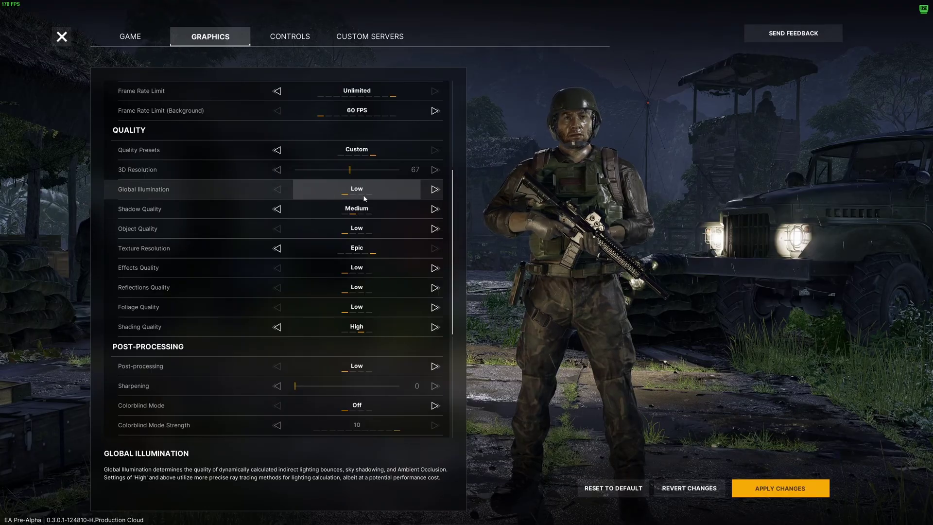
pyautogui.click(434, 189)
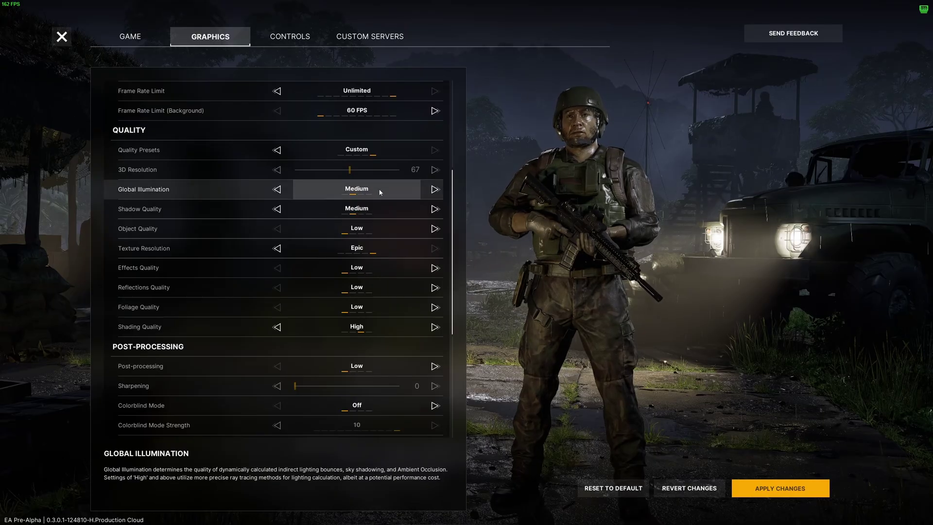
pyautogui.click(277, 189)
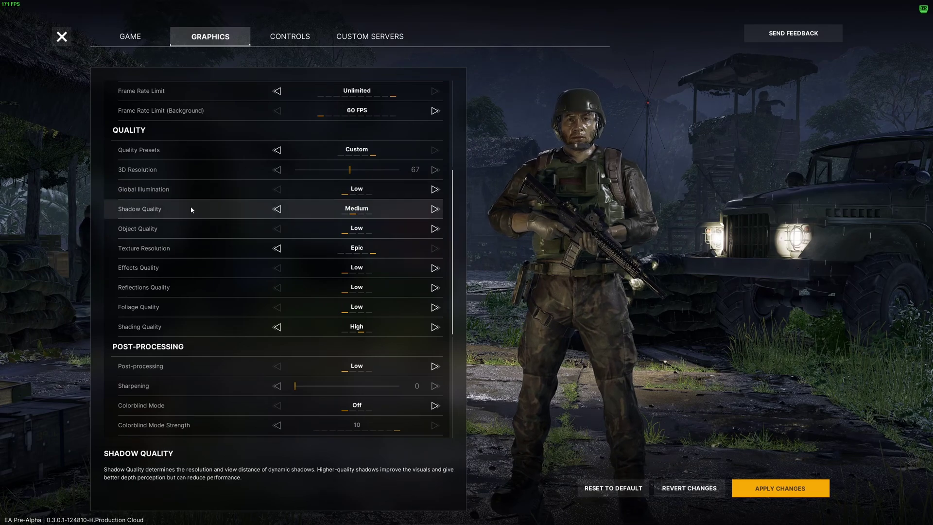
pyautogui.scroll(-1, 362, 214)
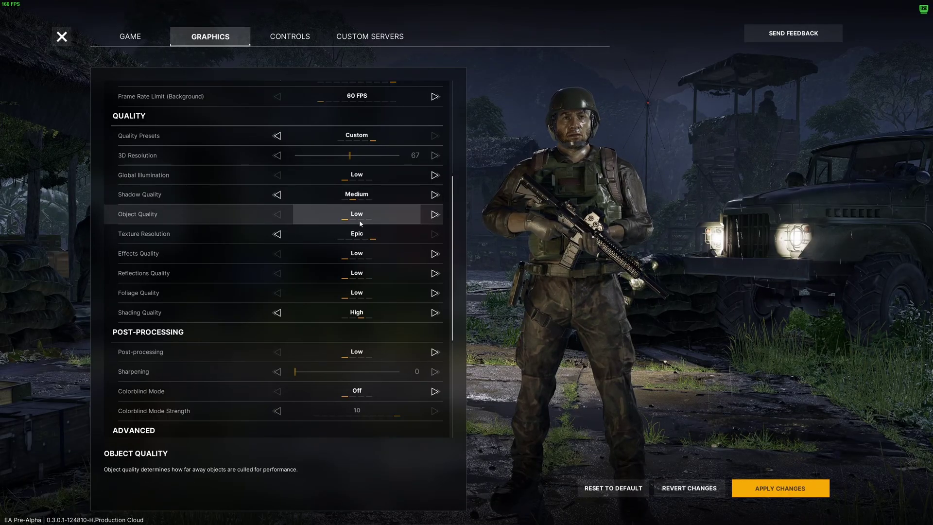
pyautogui.scroll(-1, 348, 214)
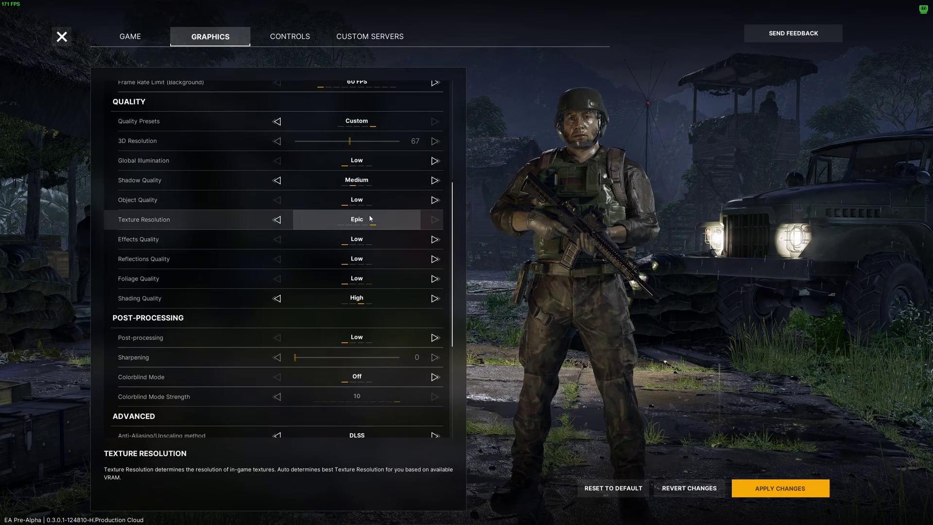
pyautogui.click(277, 220)
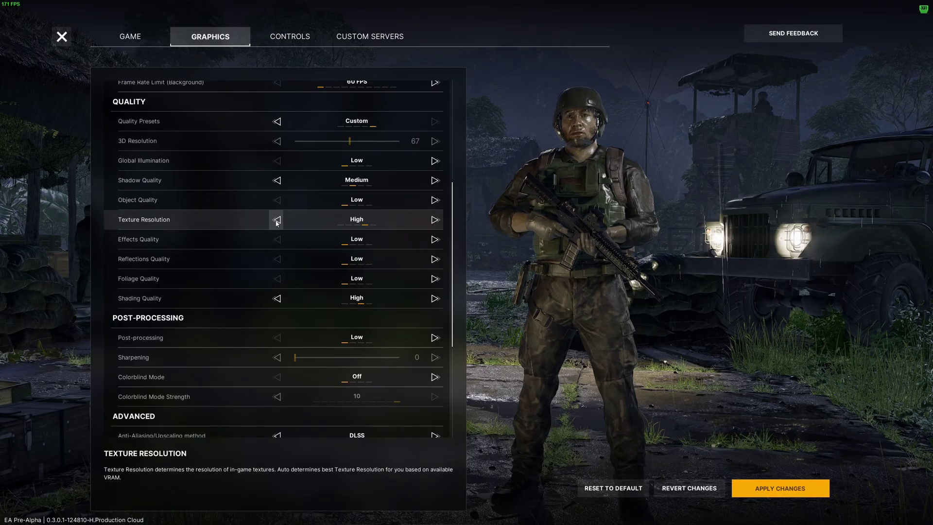
pyautogui.click(277, 221)
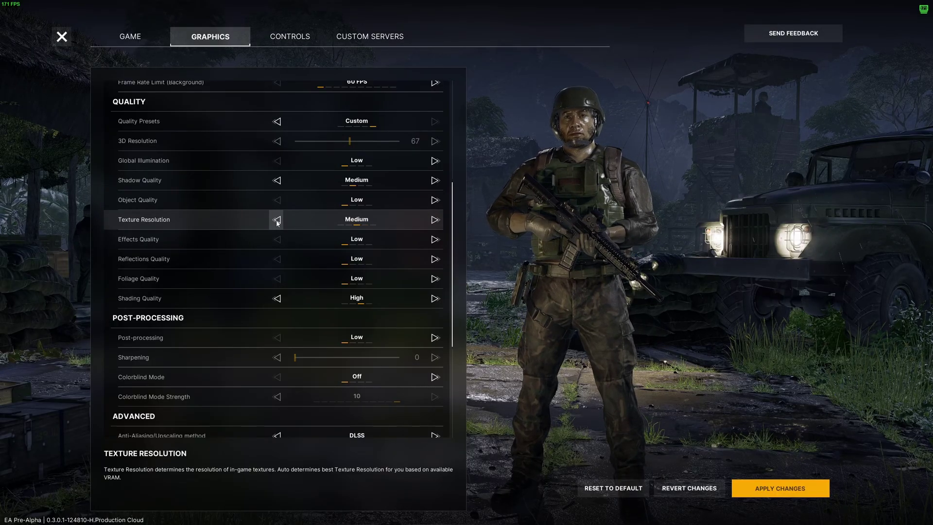
pyautogui.click(277, 220)
pyautogui.click(434, 219)
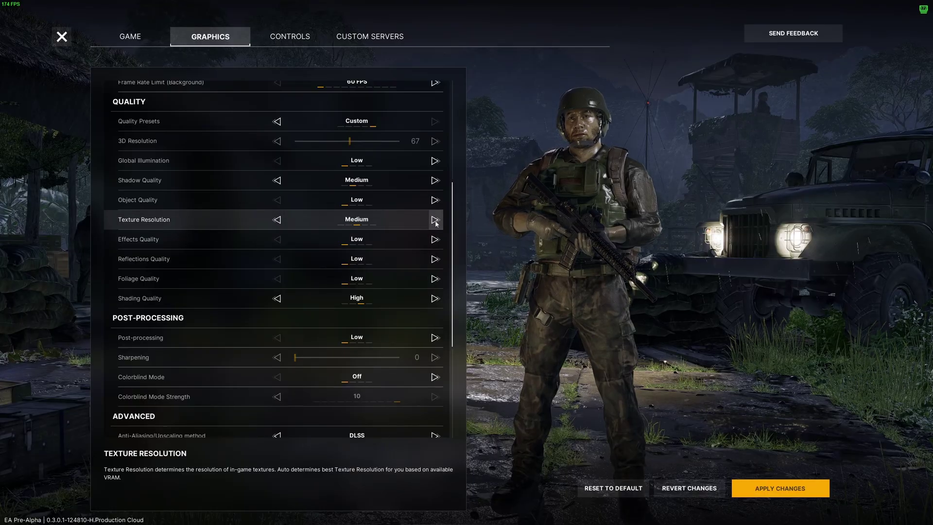
pyautogui.click(435, 220)
pyautogui.click(434, 220)
pyautogui.scroll(-1, 187, 270)
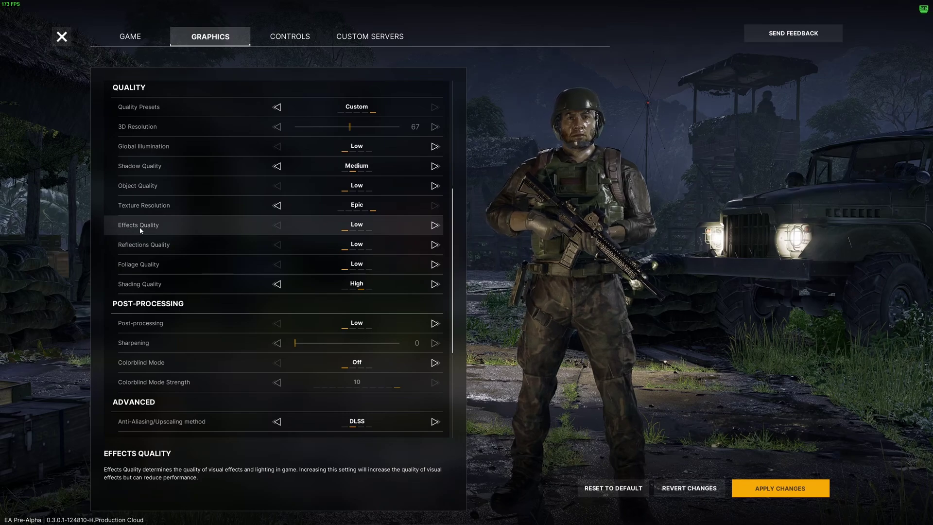
pyautogui.scroll(-1, 294, 226)
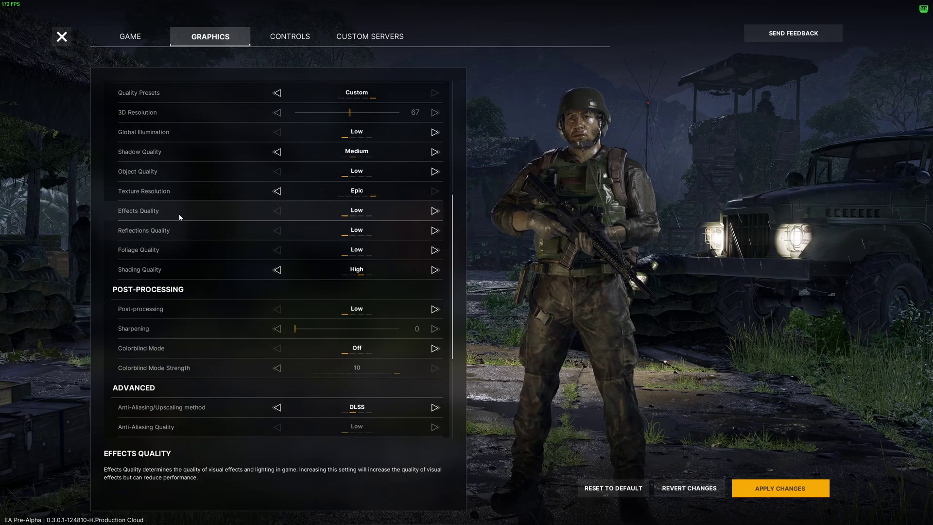
pyautogui.scroll(-2, 179, 216)
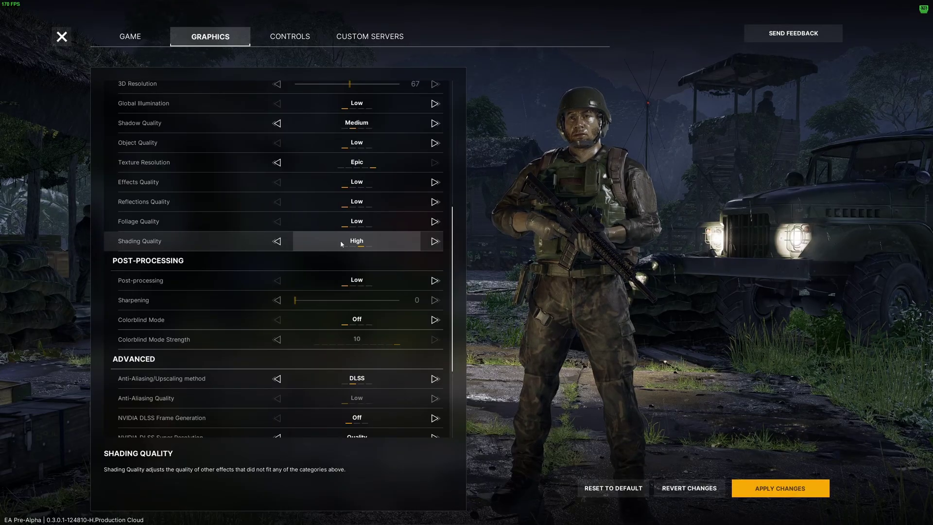
pyautogui.click(377, 243)
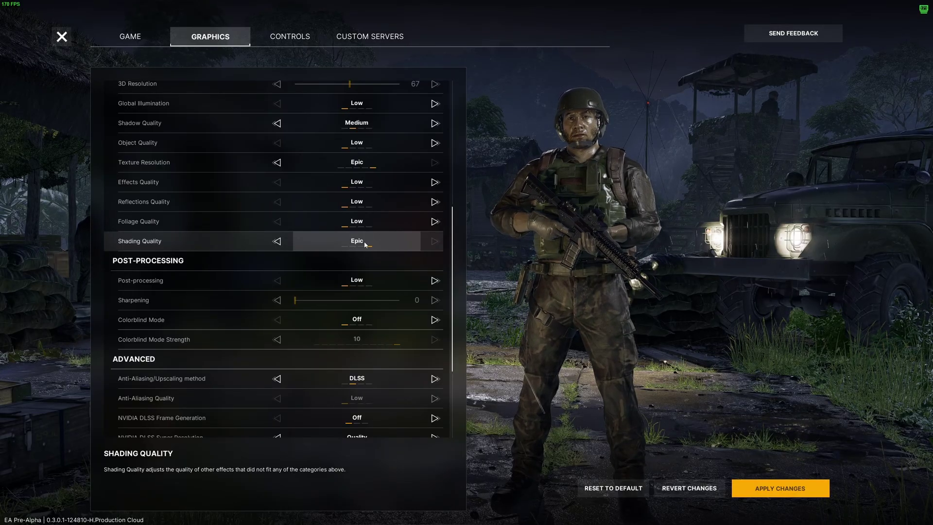
pyautogui.click(280, 242)
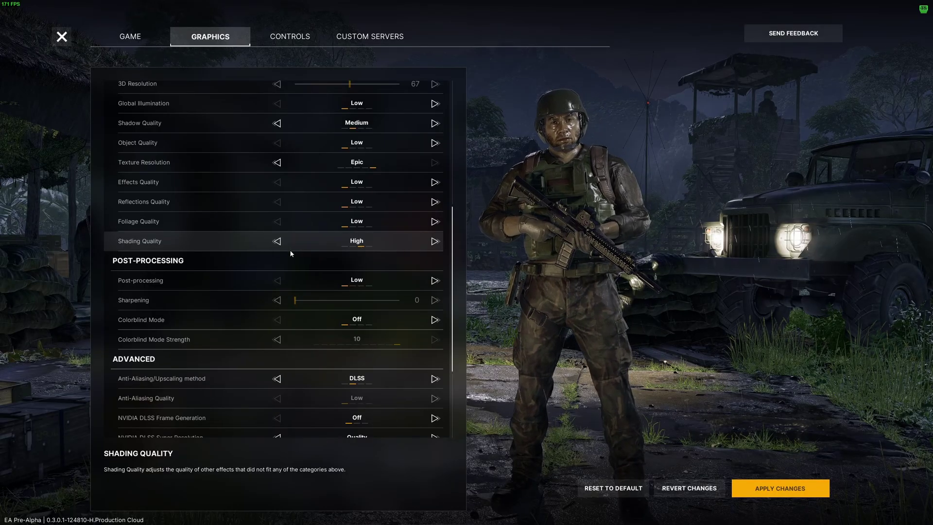
pyautogui.click(315, 251)
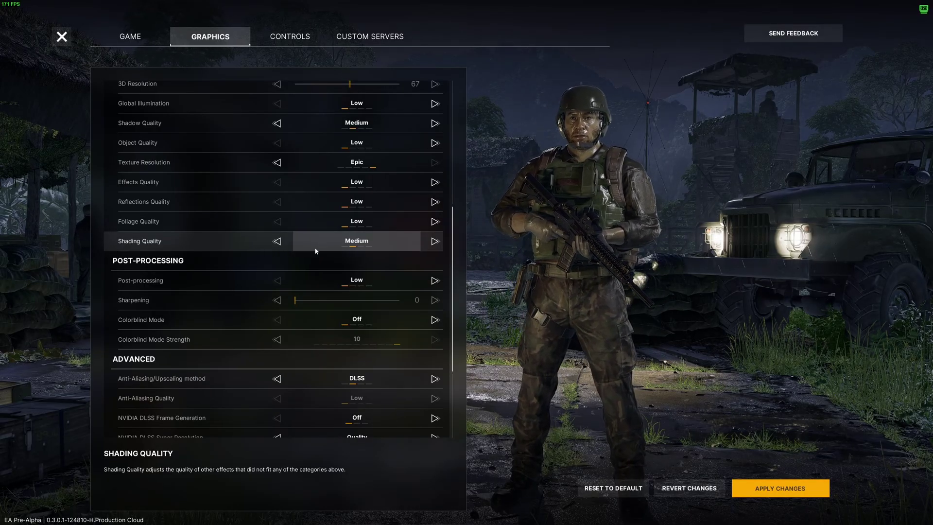
pyautogui.click(435, 241)
pyautogui.scroll(-1, 336, 250)
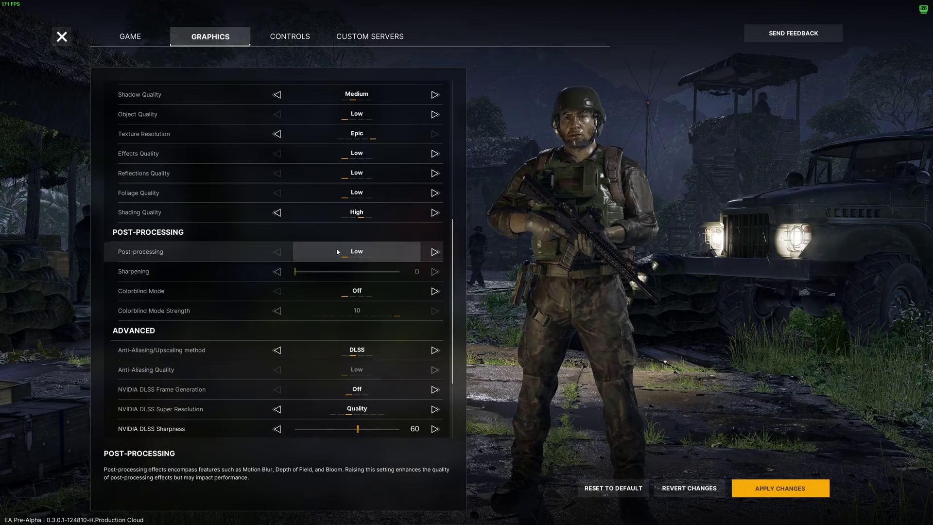
pyautogui.scroll(-1, 357, 261)
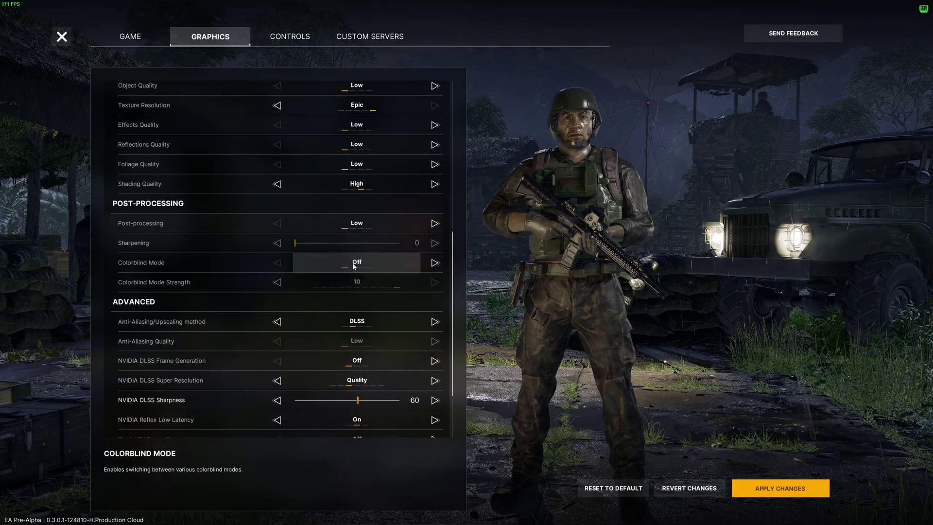
pyautogui.scroll(-1, 362, 228)
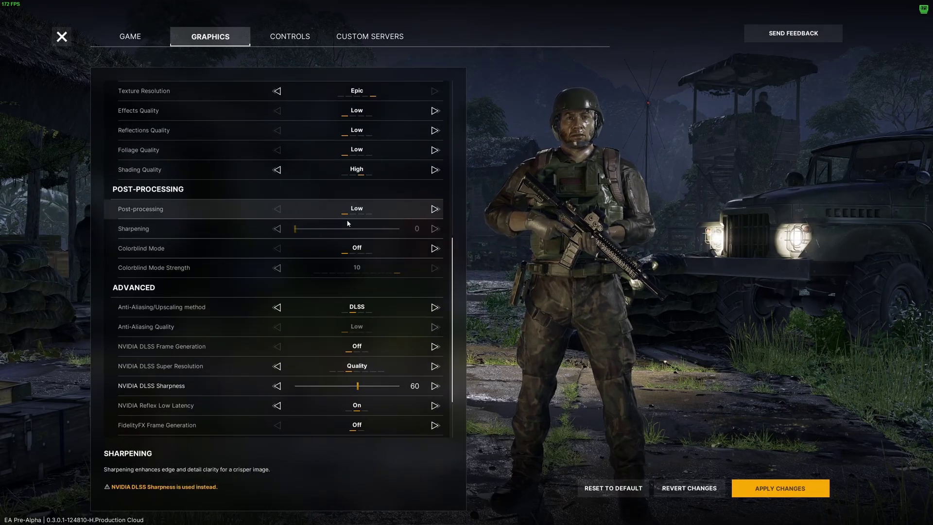
pyautogui.scroll(-3, 366, 252)
pyautogui.scroll(-1, 365, 264)
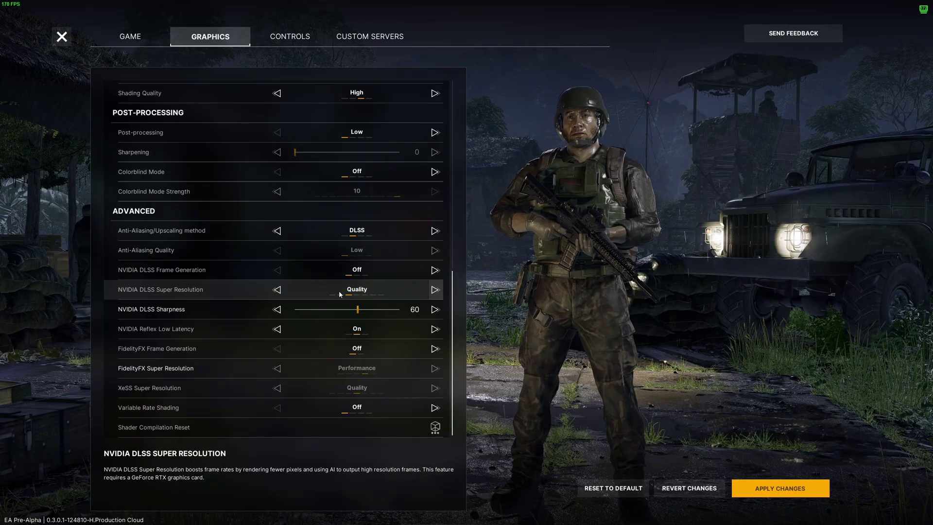
pyautogui.click(339, 292)
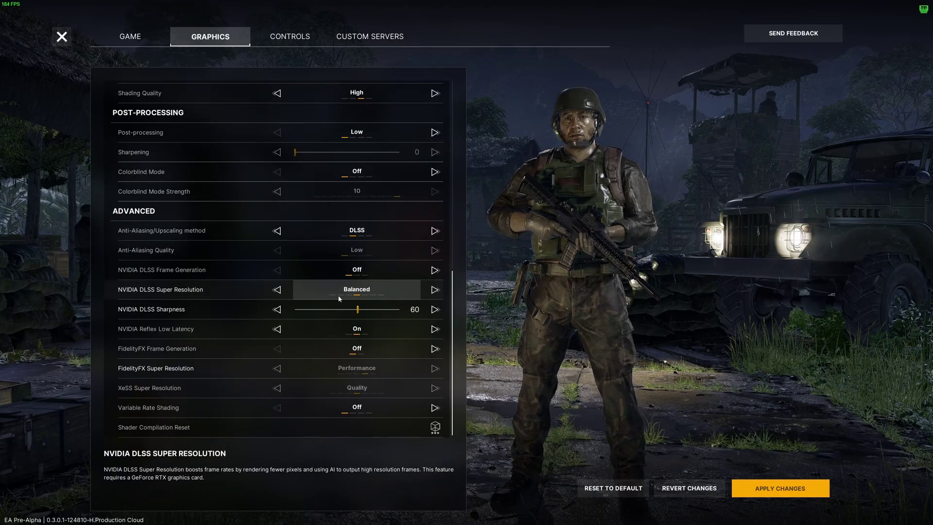
pyautogui.click(278, 290)
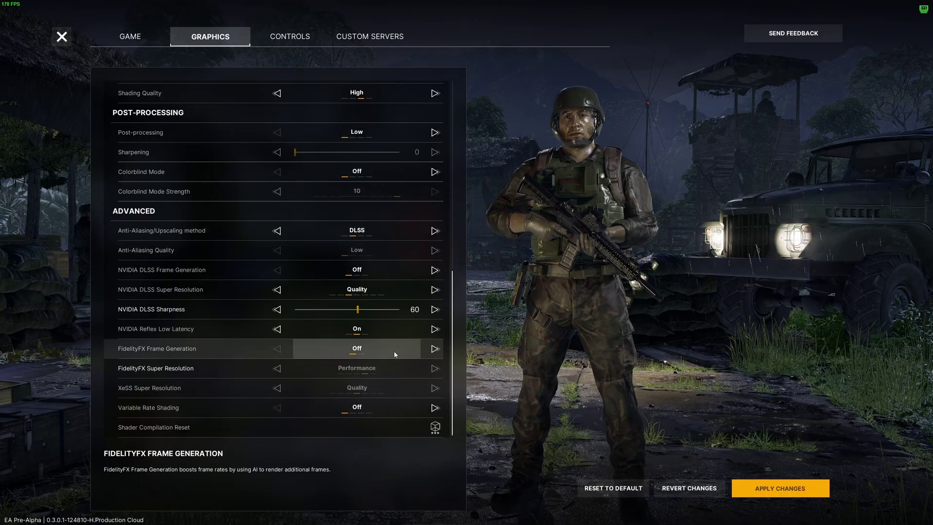
# Keep FidelityFX Frame Generation off, switch upscaling from DLSS to FSR, and raise FidelityFX Super Resolution to Quality.
pyautogui.click(435, 348)
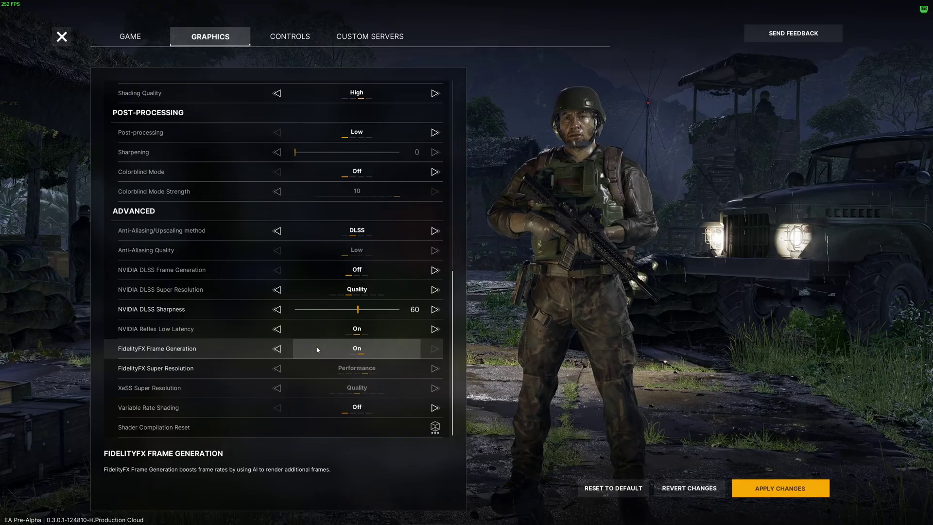
pyautogui.click(277, 349)
pyautogui.click(435, 230)
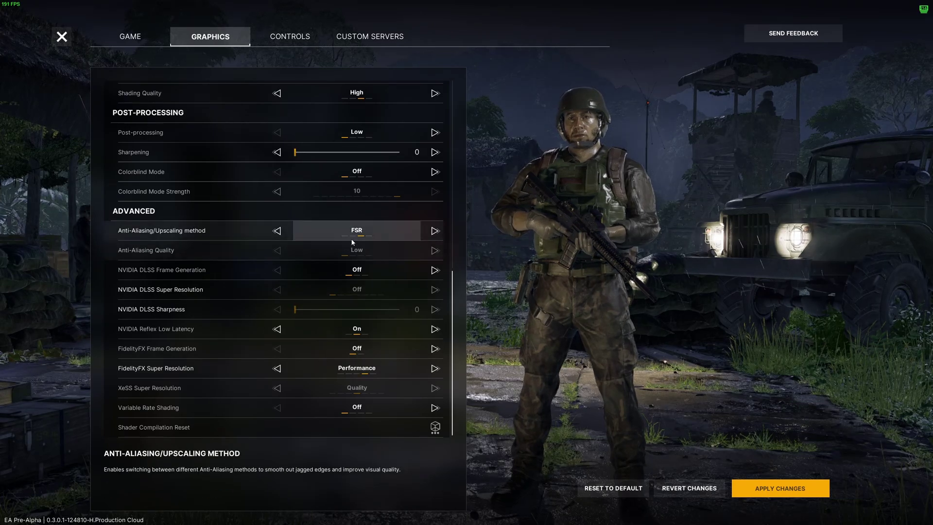
pyautogui.click(277, 368)
pyautogui.click(277, 369)
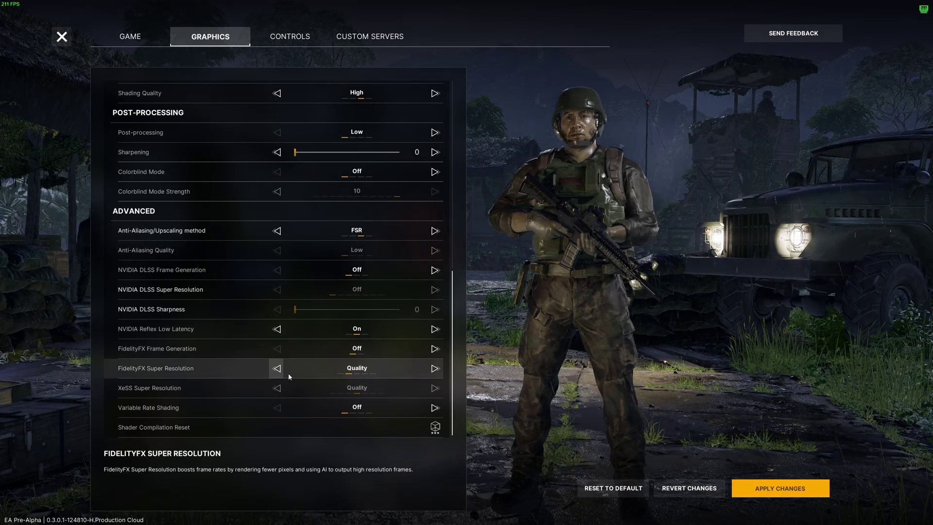